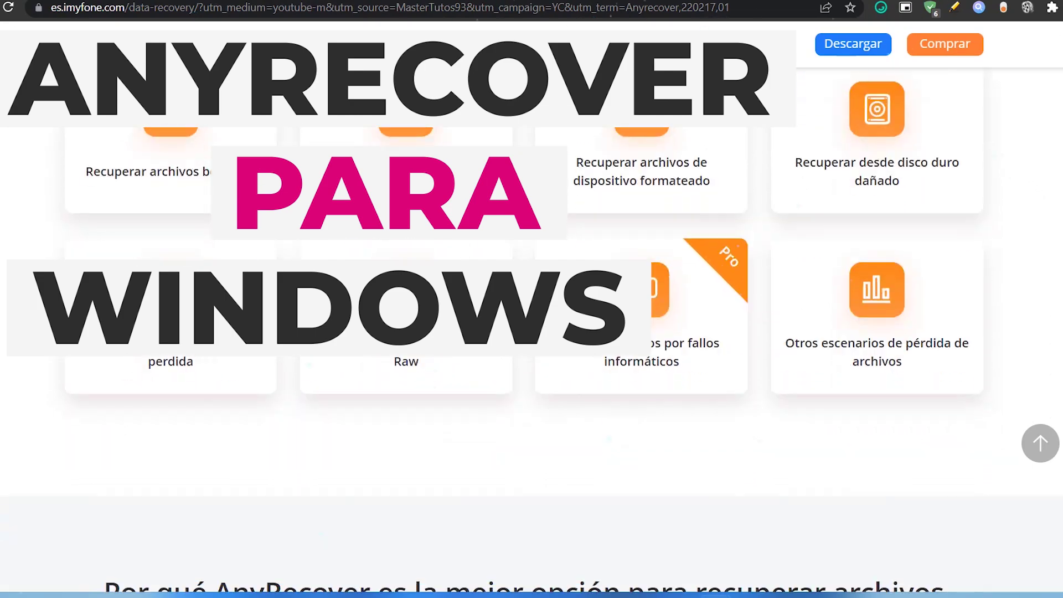
# - Look through the AnyRecover for Windows product page, covering recovery scenarios, supported file types, user reviews and storage devices
pyautogui.scroll(-20, 532, 299)
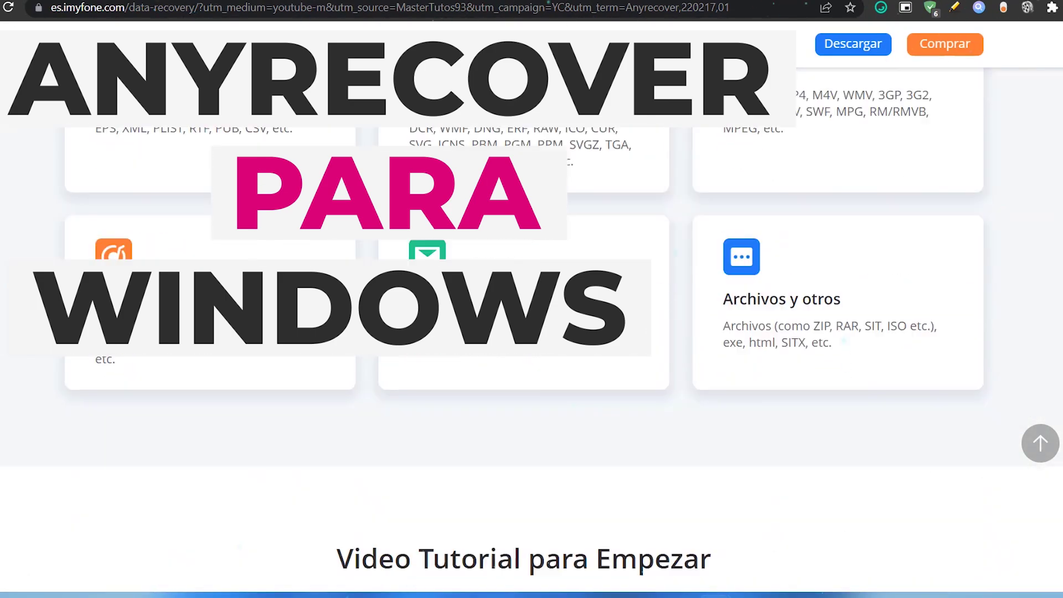
pyautogui.scroll(-20, 531, 299)
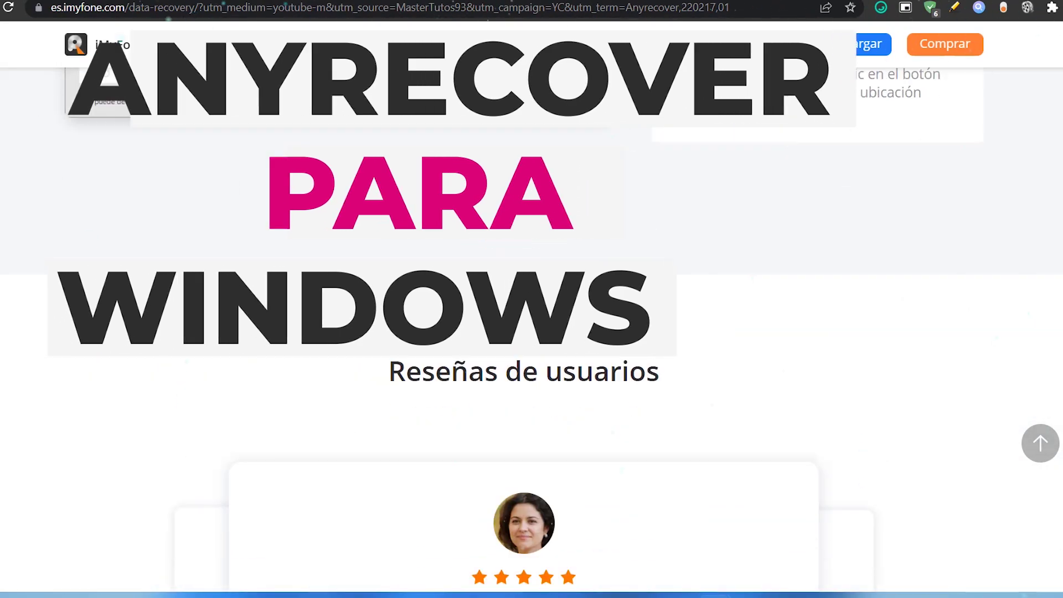
pyautogui.scroll(20, 531, 299)
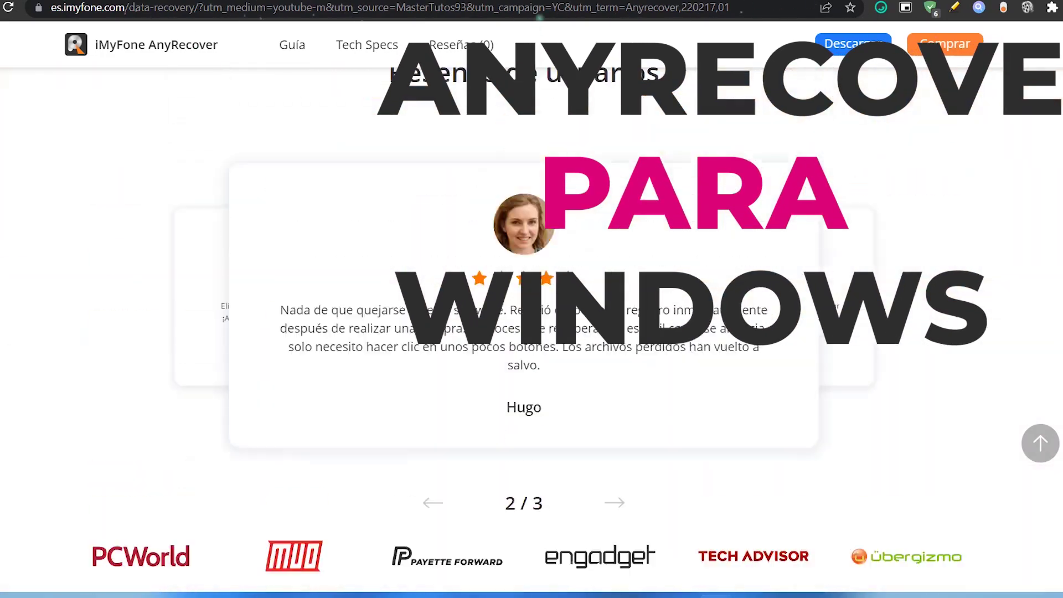
pyautogui.scroll(15, 531, 299)
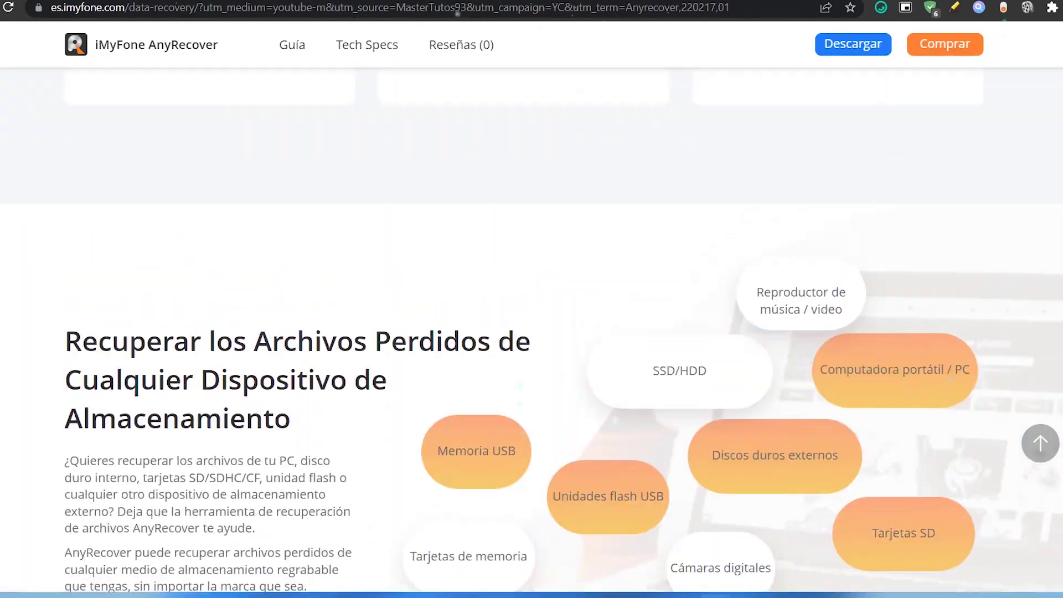
pyautogui.scroll(10, 432, 175)
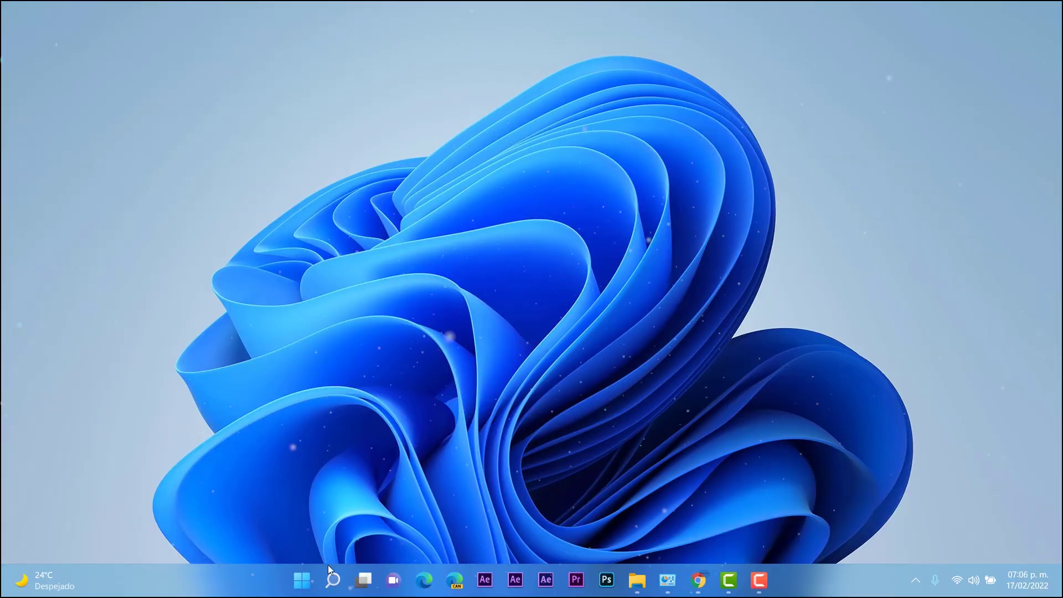
# - Find and launch iMyFone AnyRecover from the Windows search, and dismiss its message center
pyautogui.click(336, 572)
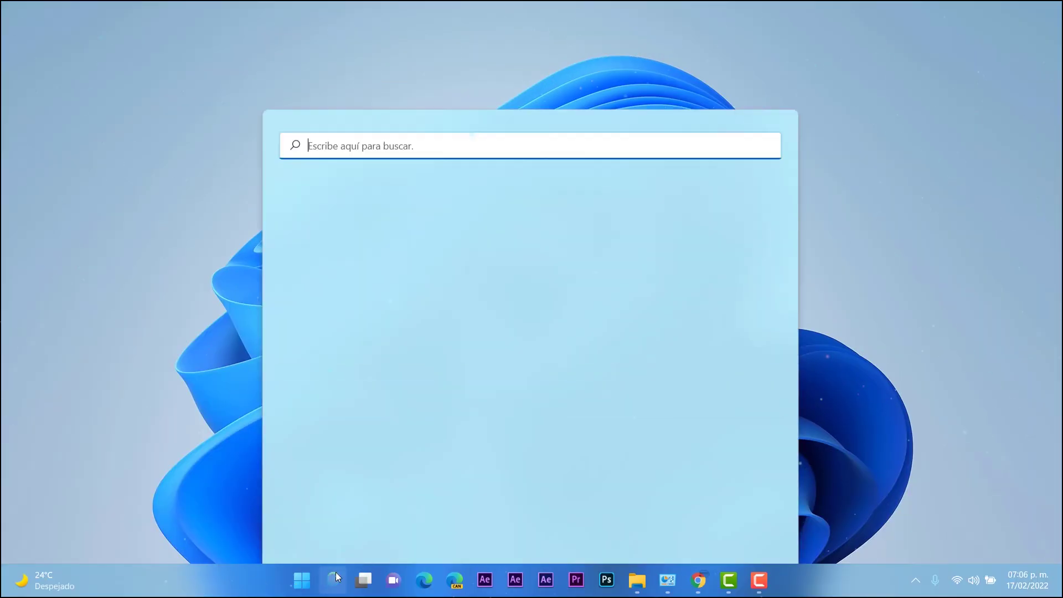
pyautogui.write('an')
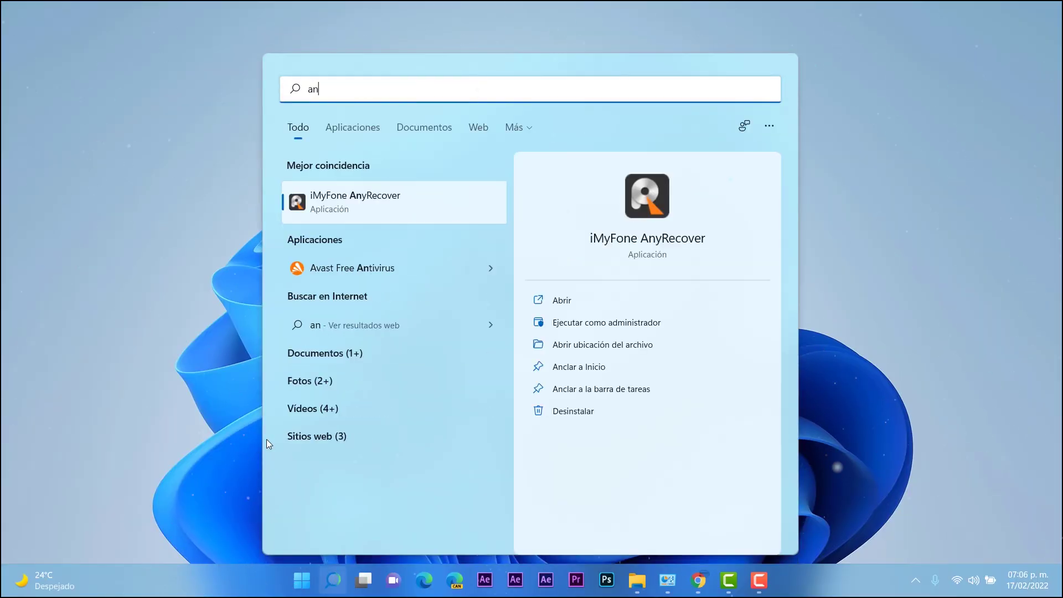
pyautogui.click(531, 305)
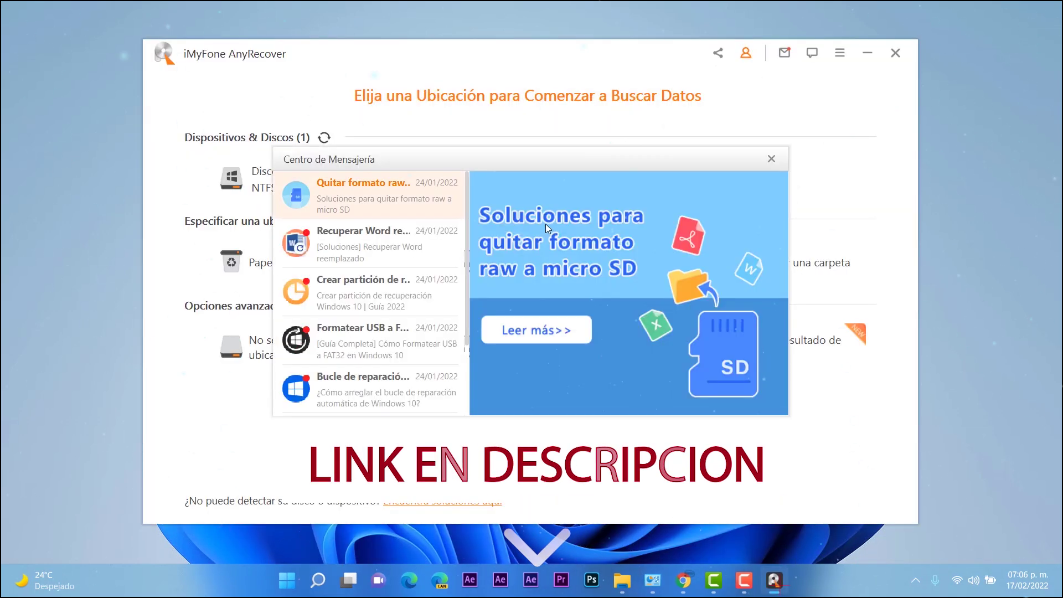
pyautogui.click(771, 157)
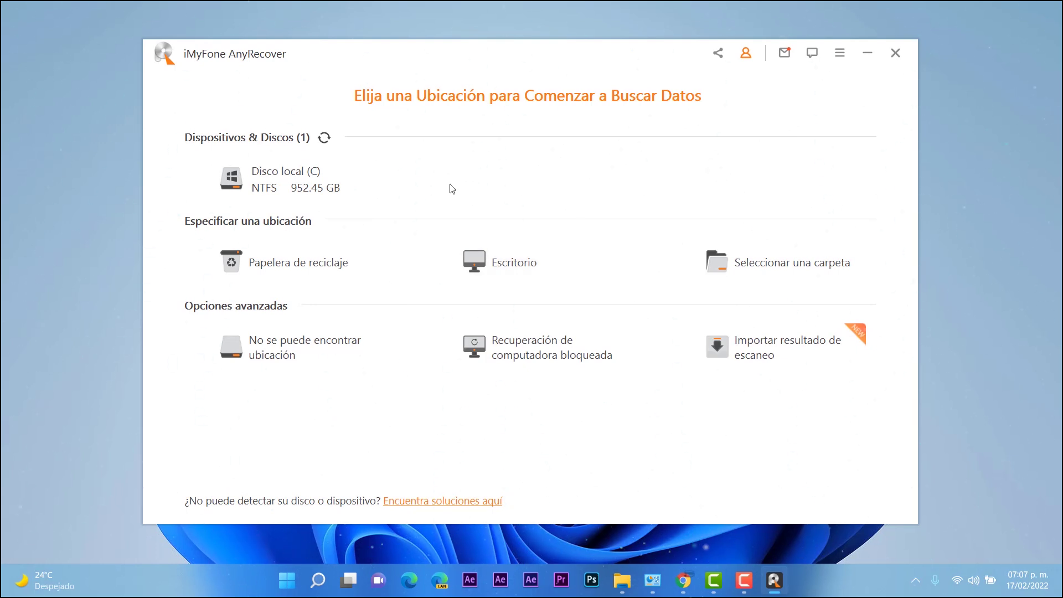
# - Scan the local disk (C) for lost files, acknowledge the finished scan and bring up the results window
pyautogui.click(311, 181)
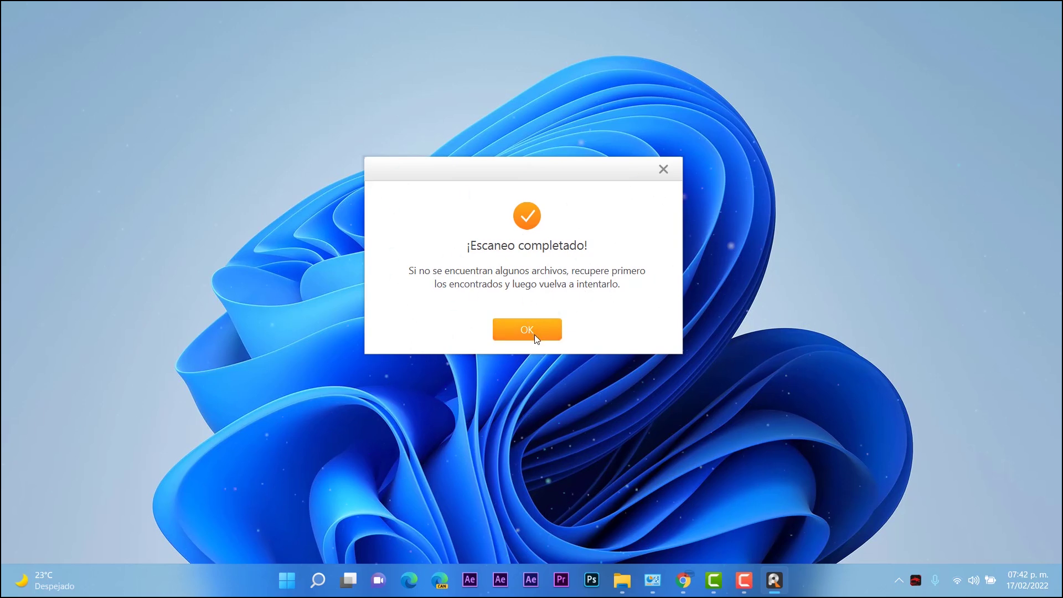
pyautogui.click(559, 332)
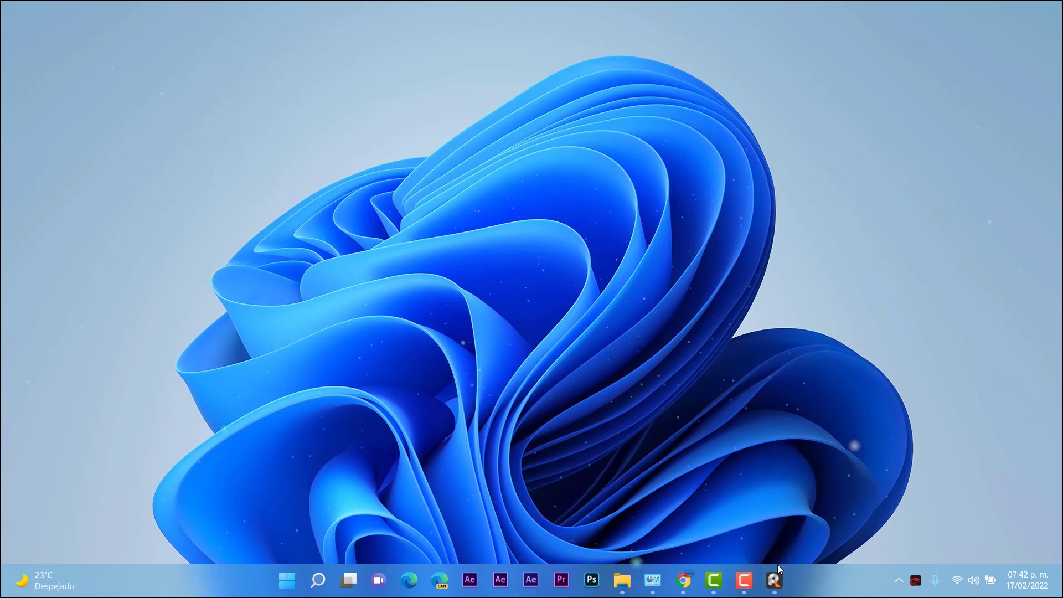
pyautogui.click(781, 580)
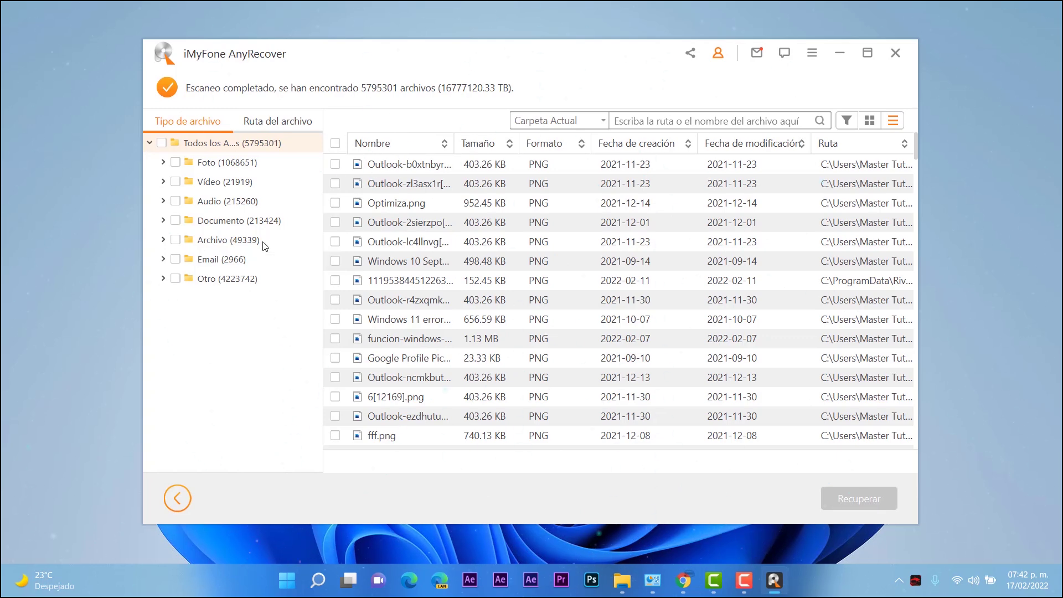
# - Try selecting the C: (FAT16) folder in the file path view, clear it and return to the file type view
pyautogui.click(220, 225)
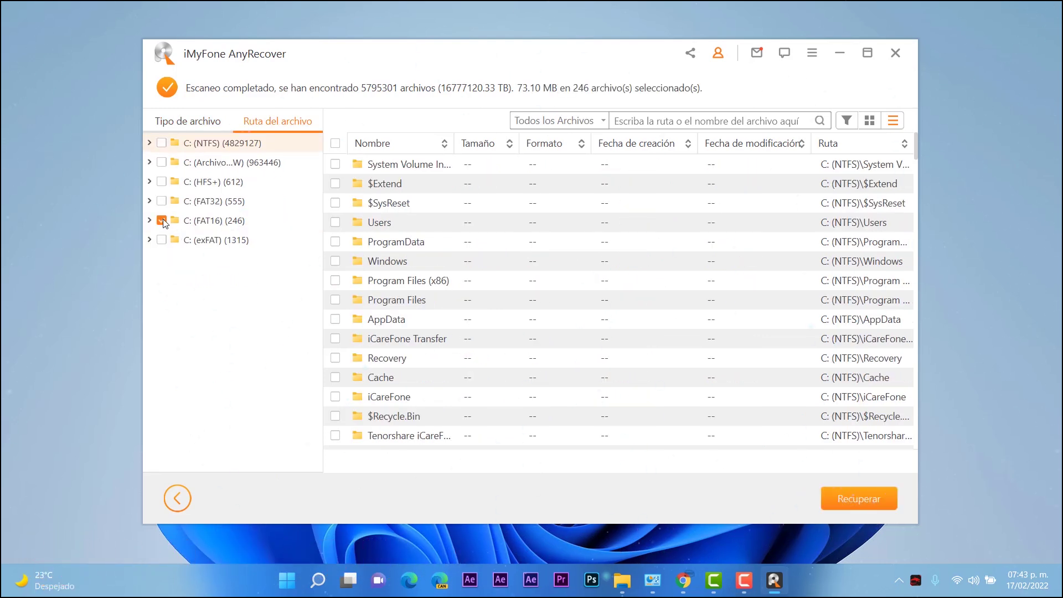
pyautogui.click(161, 220)
pyautogui.click(189, 126)
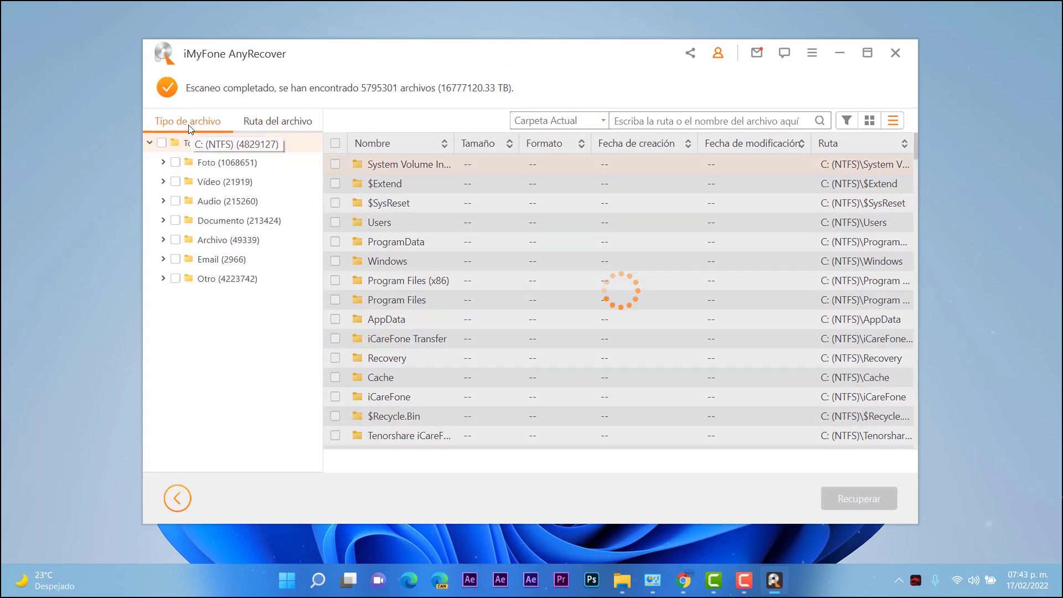
# - Expand the Documento category, look through its formats and list the DOCX files
pyautogui.click(164, 220)
pyautogui.scroll(-2, 274, 265)
pyautogui.scroll(2, 290, 278)
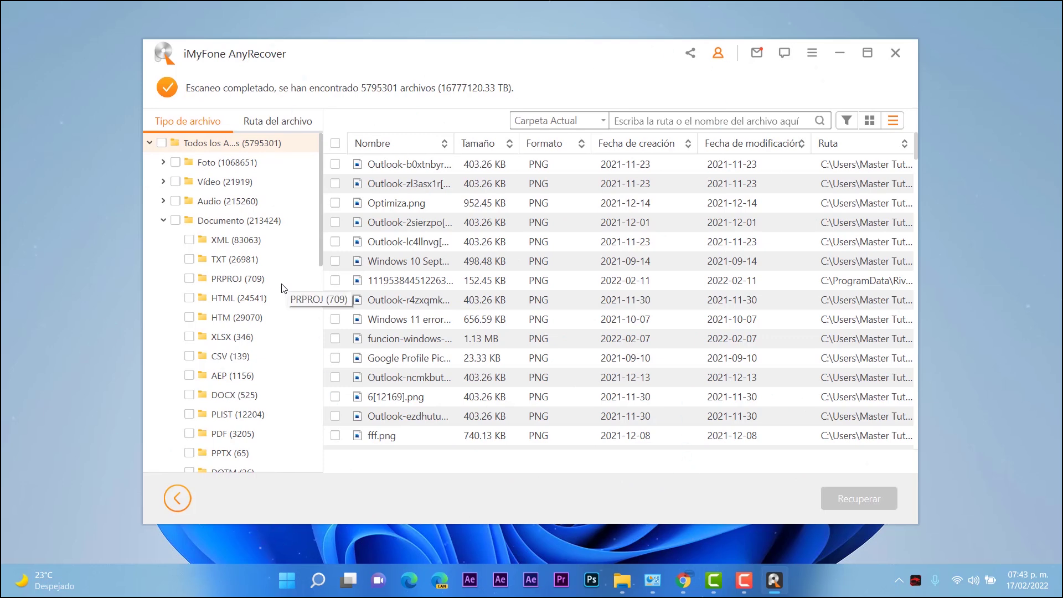
pyautogui.scroll(-2, 282, 289)
pyautogui.scroll(-1, 282, 294)
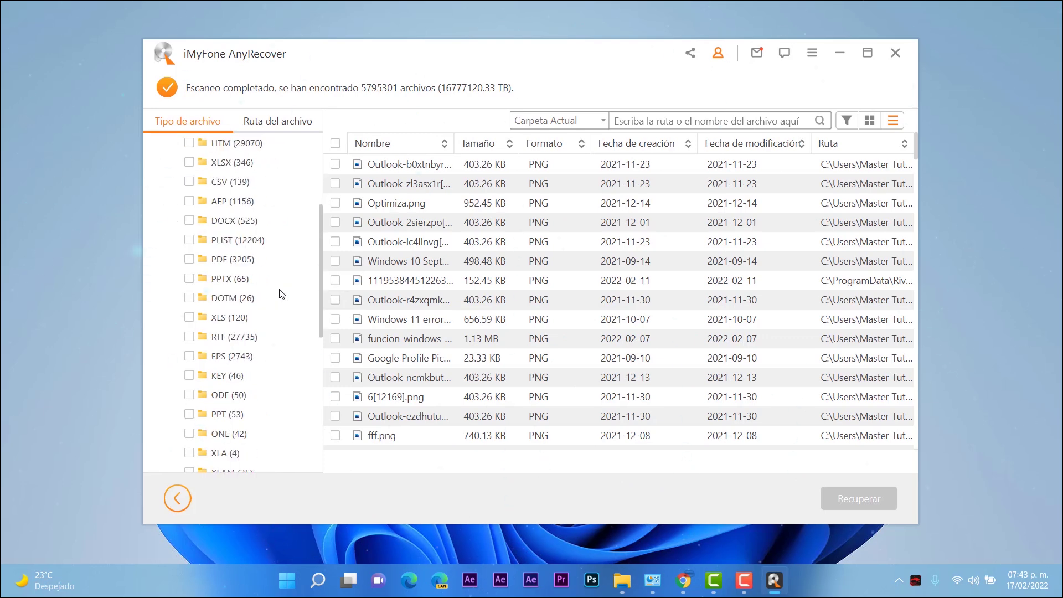
pyautogui.scroll(-1, 282, 294)
pyautogui.scroll(3, 277, 295)
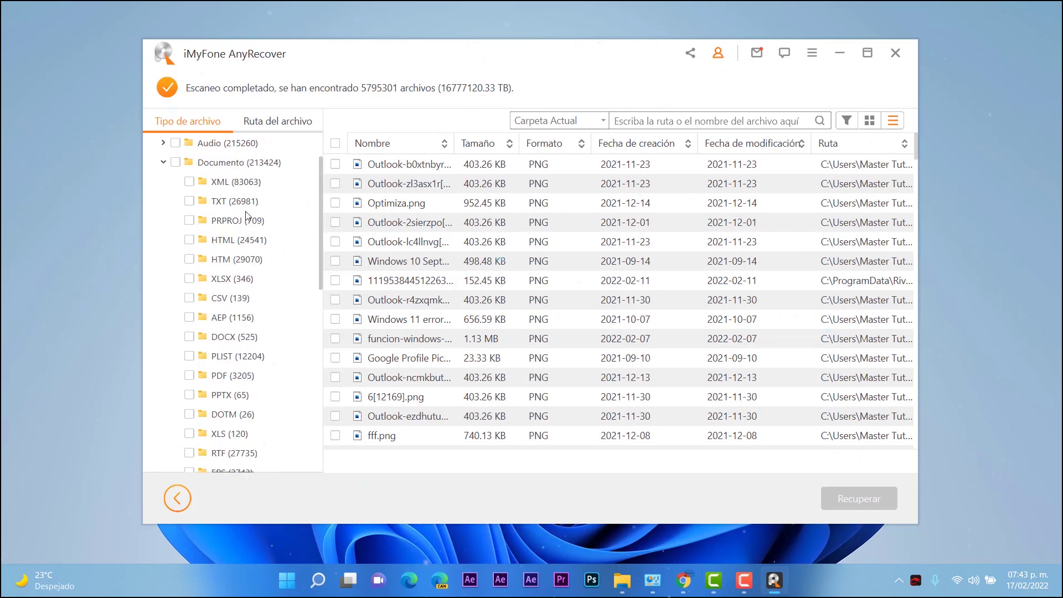
pyautogui.click(217, 337)
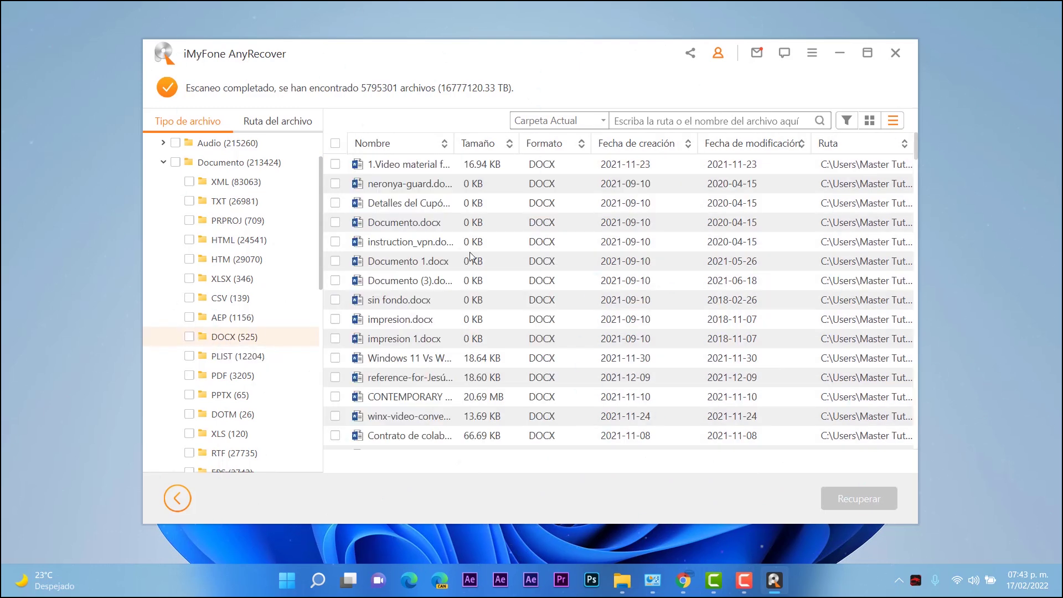
# - Preview GIGABYTE.docx from the DOCX results and mark it for recovery
pyautogui.scroll(-10, 470, 251)
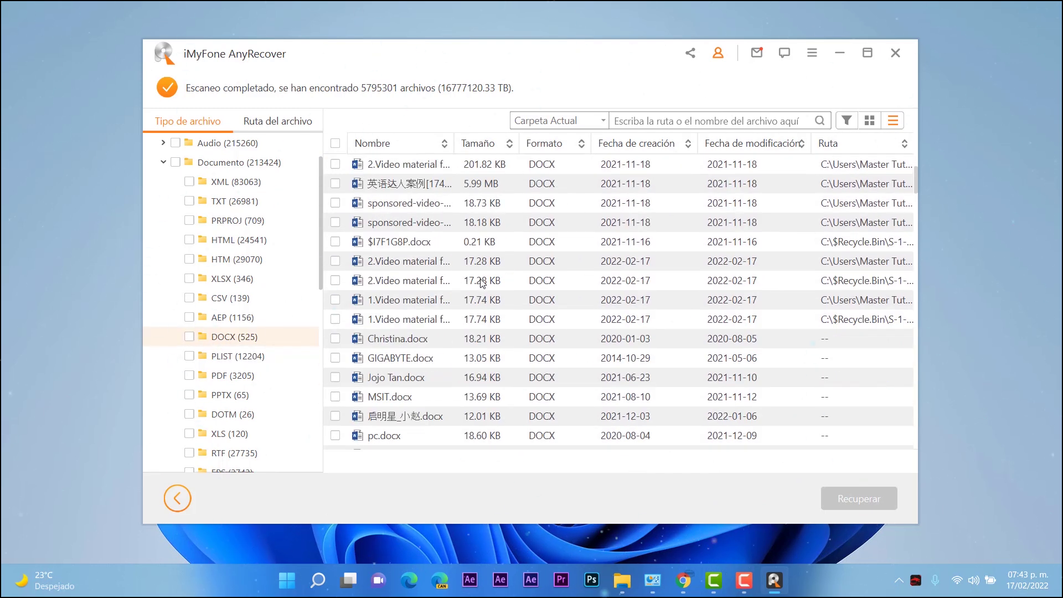
pyautogui.scroll(-5, 387, 274)
pyautogui.scroll(-1, 399, 324)
pyautogui.scroll(12, 399, 326)
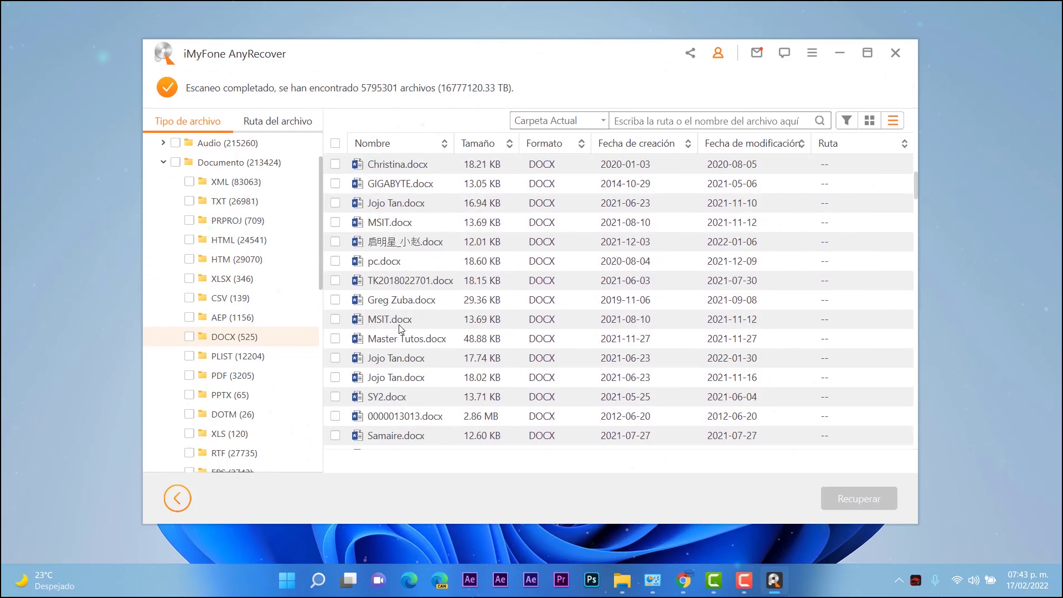
pyautogui.scroll(2, 398, 325)
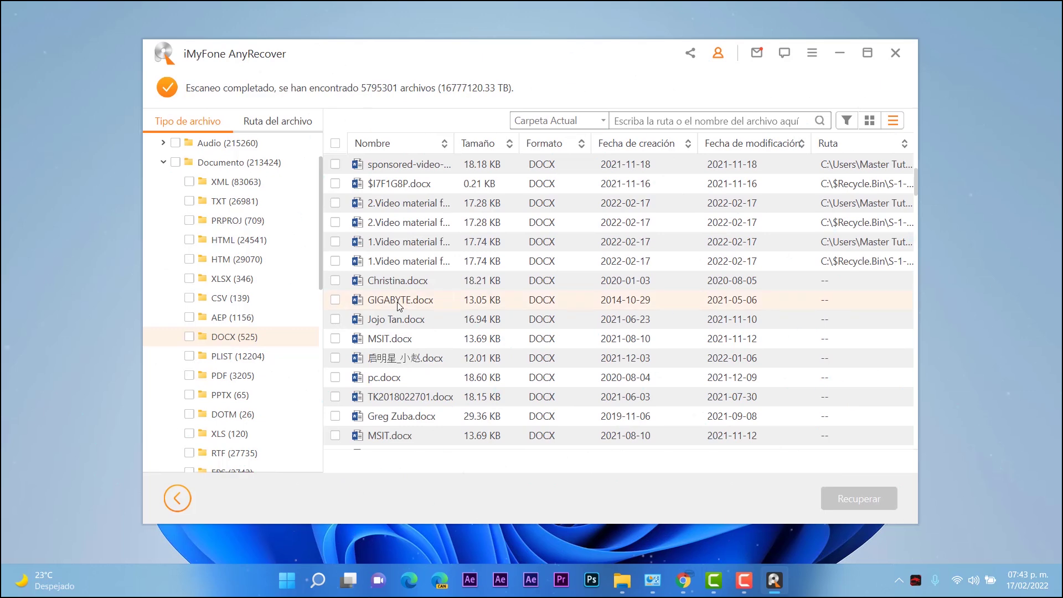
pyautogui.doubleClick(397, 300)
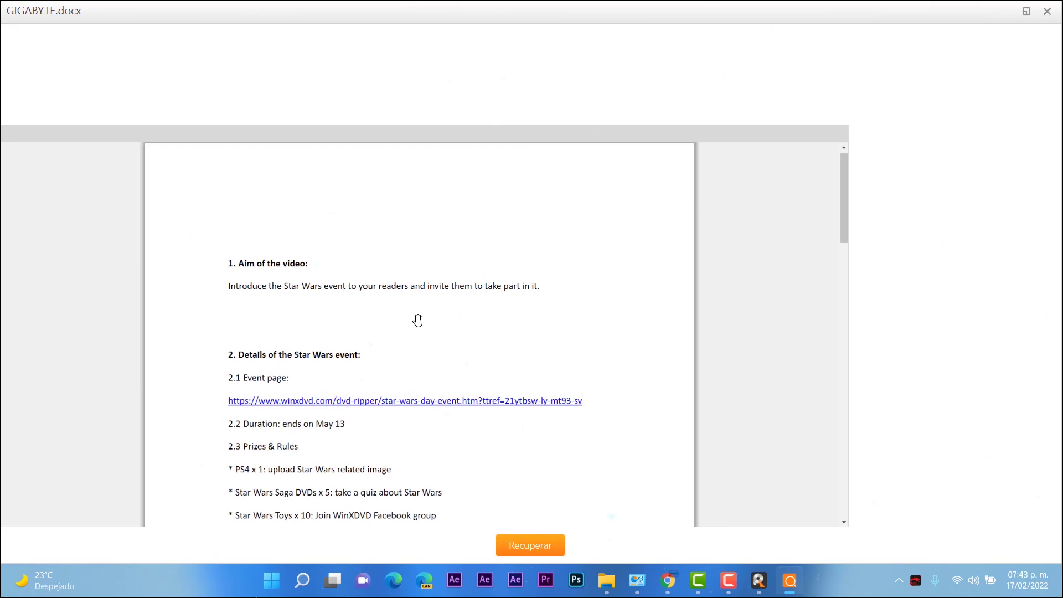
pyautogui.scroll(-15, 476, 291)
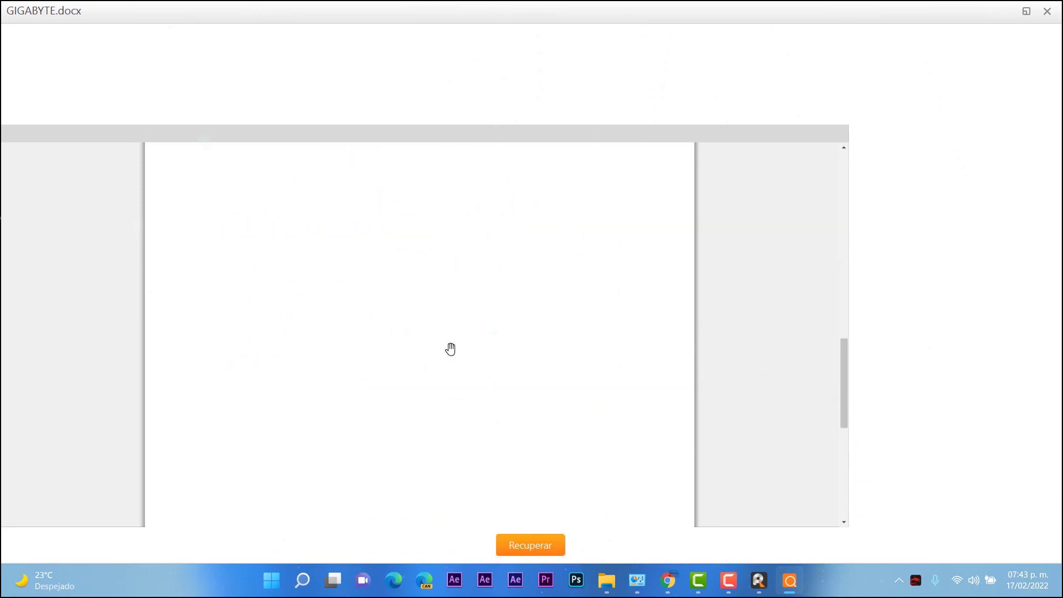
pyautogui.click(1048, 11)
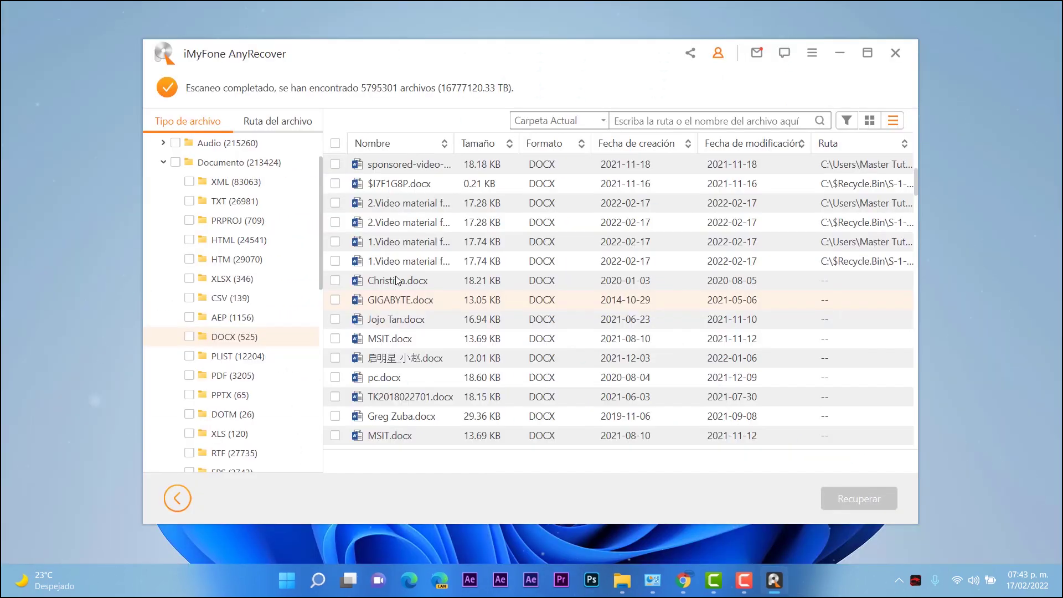
pyautogui.click(342, 300)
pyautogui.click(342, 300)
pyautogui.click(342, 300)
# - Preview the 18.21 KB document directly above GIGABYTE.docx, close the preview and mark the file for recovery
pyautogui.doubleClick(392, 281)
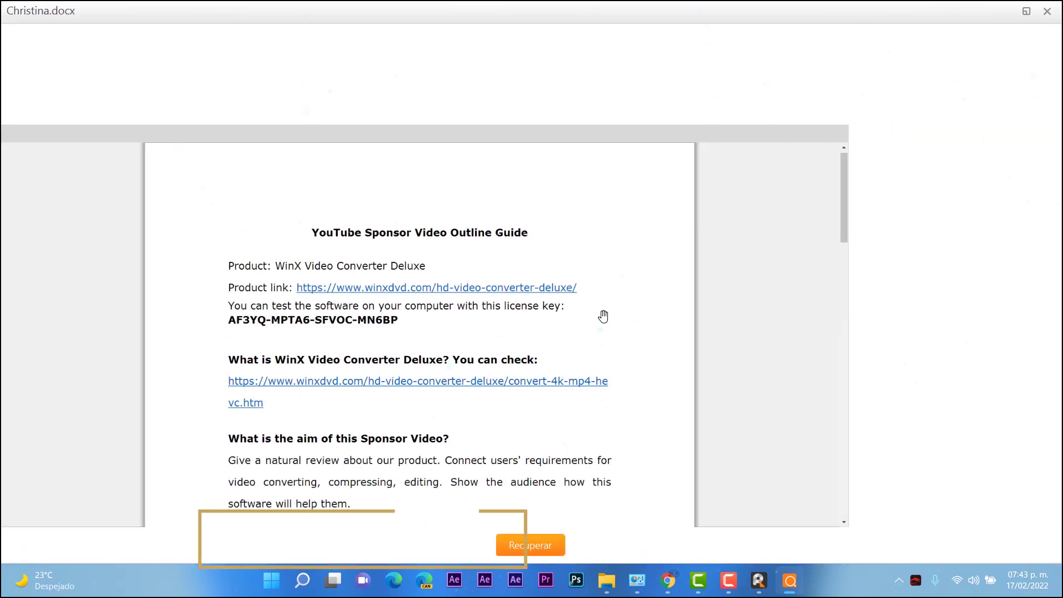
pyautogui.scroll(-5, 603, 316)
pyautogui.click(1046, 11)
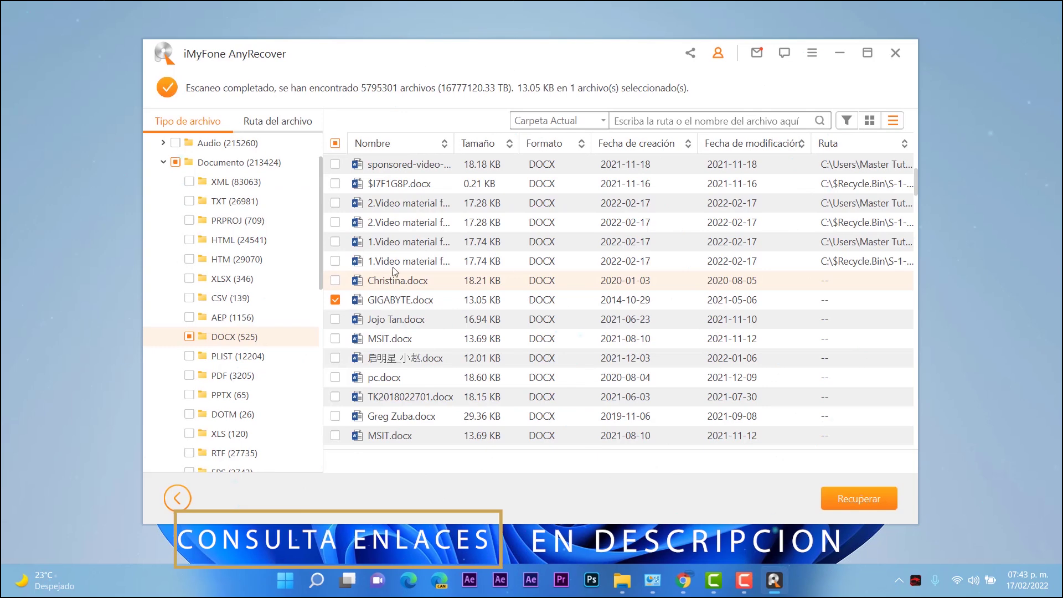
# - Preview the 17.68 KB DOCX file created on 2021-06-23 and mark it for recovery
pyautogui.scroll(-5, 420, 307)
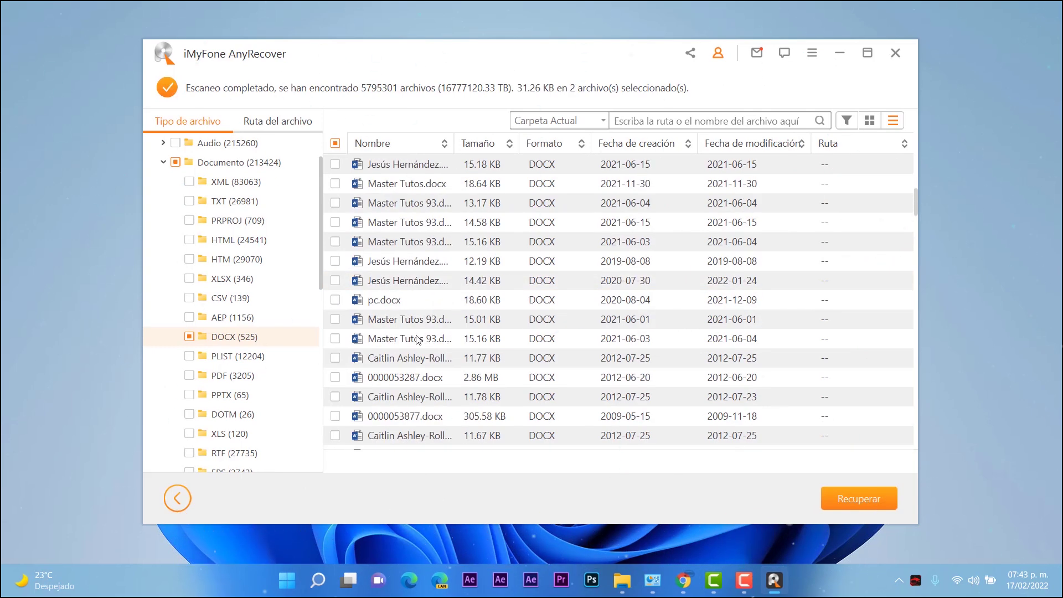
pyautogui.scroll(-3, 409, 341)
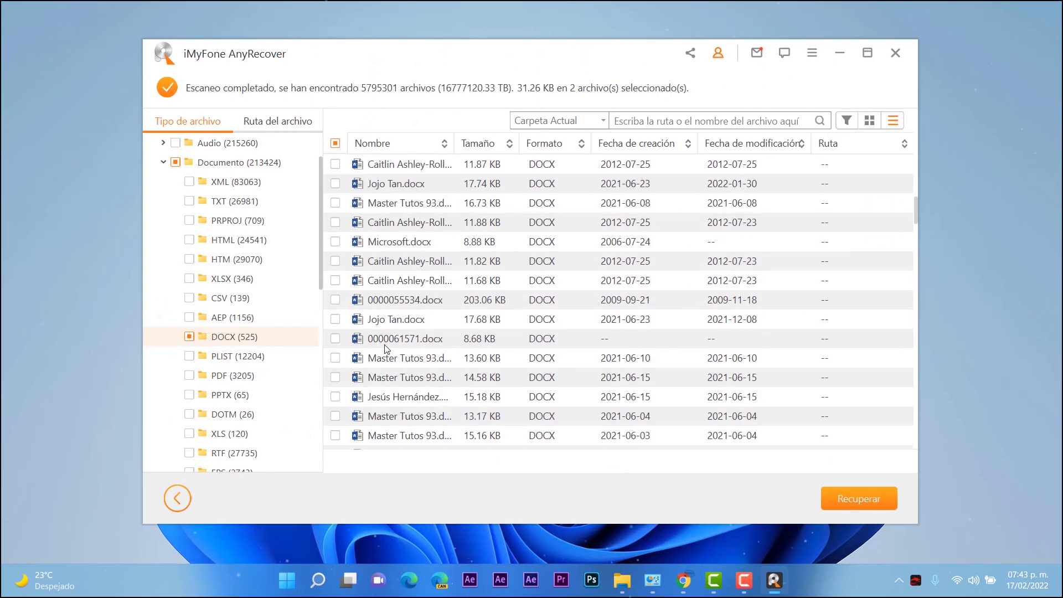
pyautogui.doubleClick(391, 321)
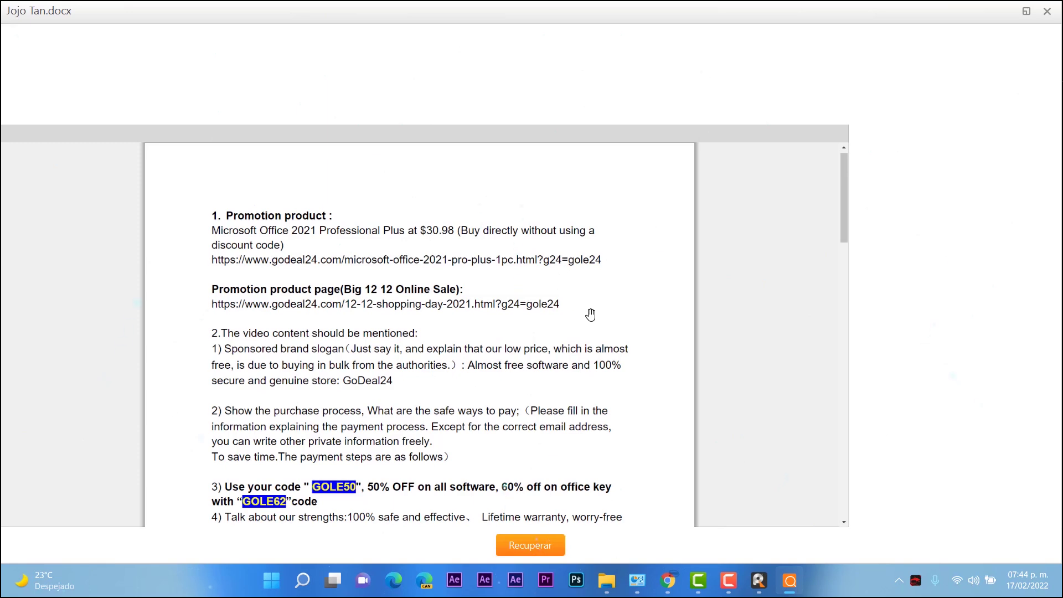
pyautogui.scroll(-5, 589, 309)
pyautogui.click(1048, 11)
pyautogui.click(335, 319)
# - Mark four more documents for recovery: the neighbouring 12.19 KB and 63.93 KB files, 0000232952.docx and 0000223933.docx
pyautogui.scroll(-10, 449, 346)
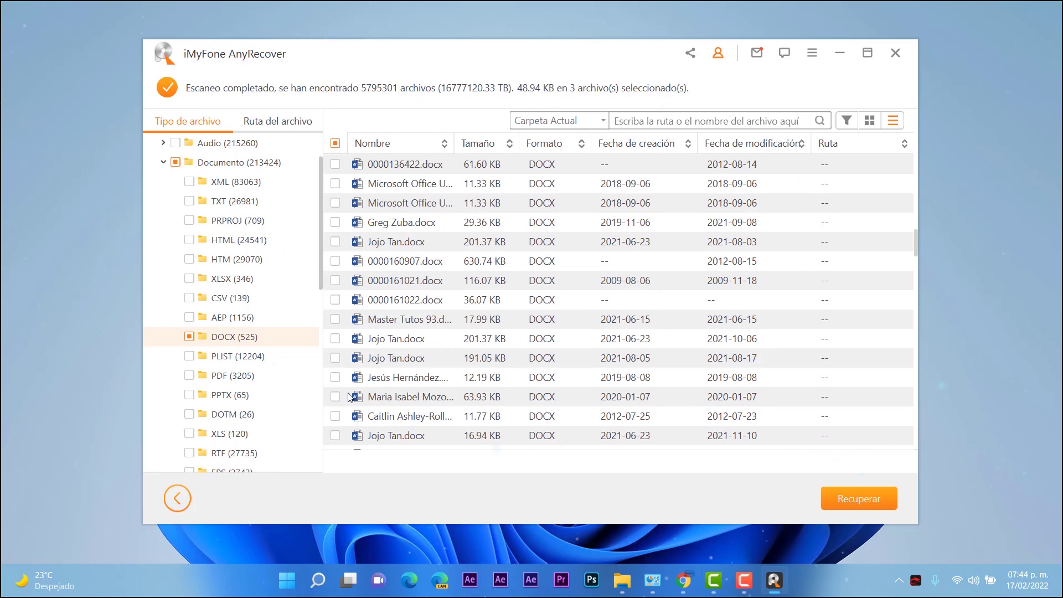
pyautogui.click(335, 377)
pyautogui.click(336, 396)
pyautogui.scroll(-5, 337, 387)
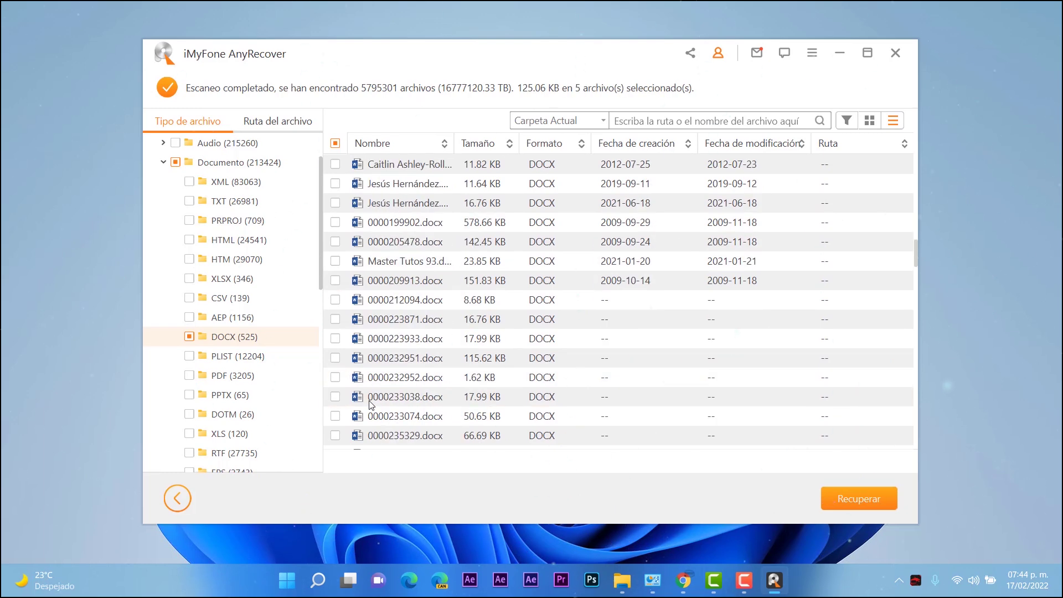
pyautogui.click(335, 377)
pyautogui.click(335, 339)
# - Mark the 16.50 KB "CUENTAS OFICIAL..." document and cucura.docx for recovery
pyautogui.scroll(-5, 339, 360)
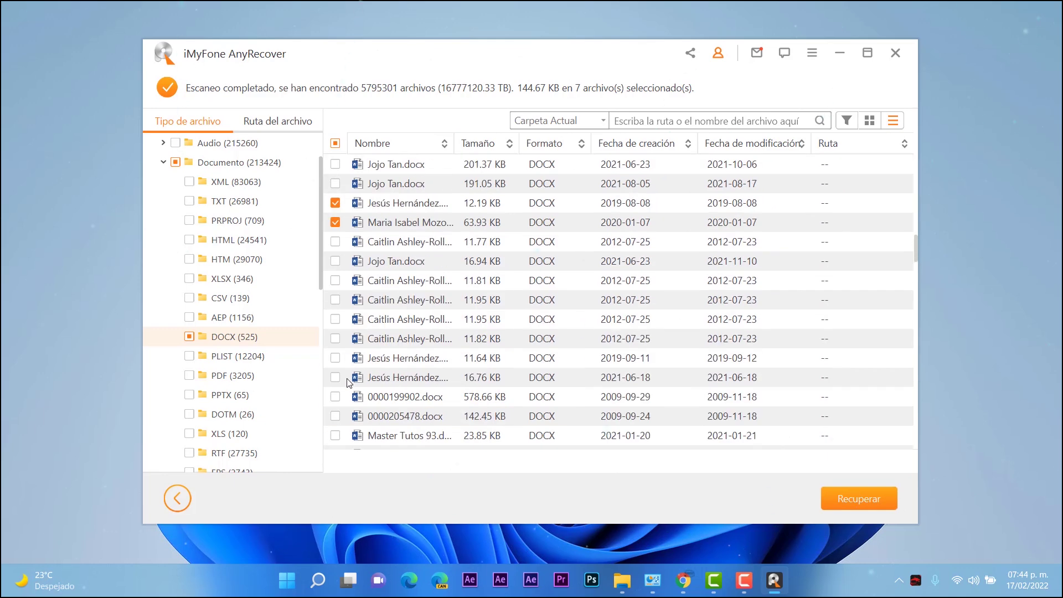
pyautogui.scroll(-10, 349, 386)
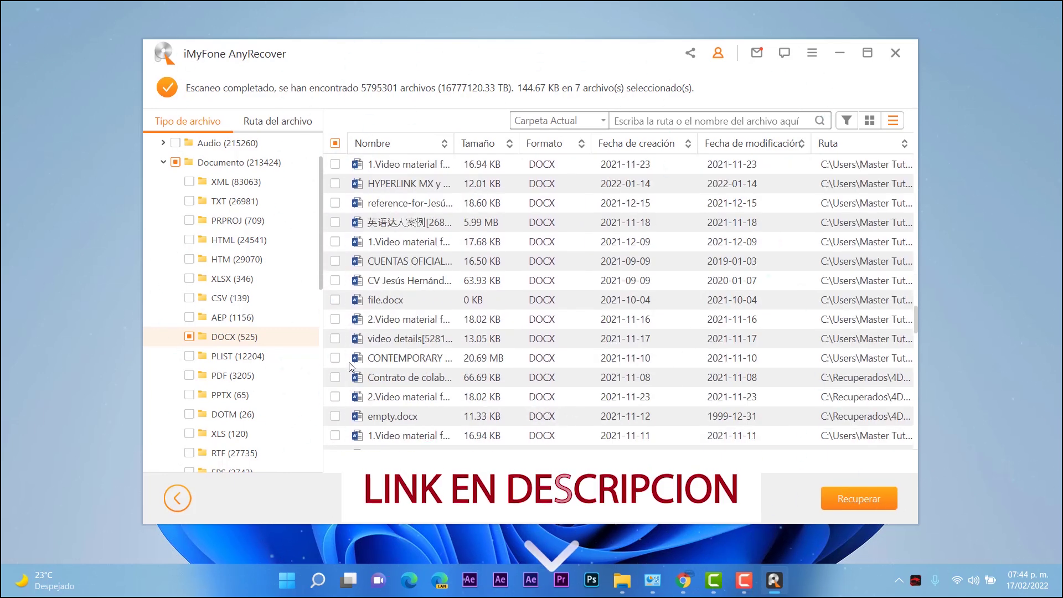
pyautogui.click(335, 261)
pyautogui.scroll(-5, 427, 365)
pyautogui.scroll(-3, 423, 382)
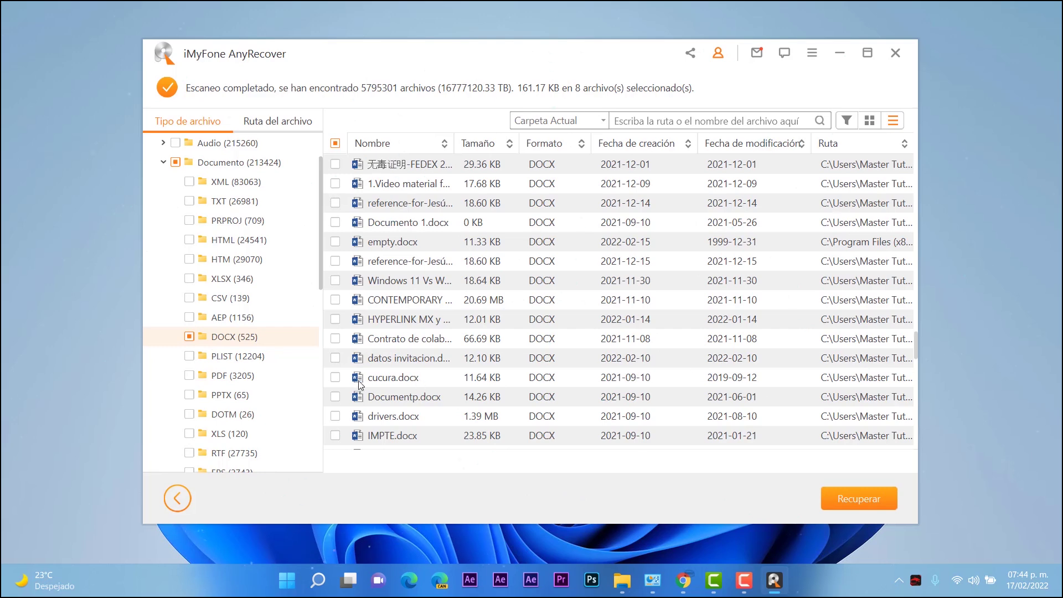
pyautogui.click(336, 378)
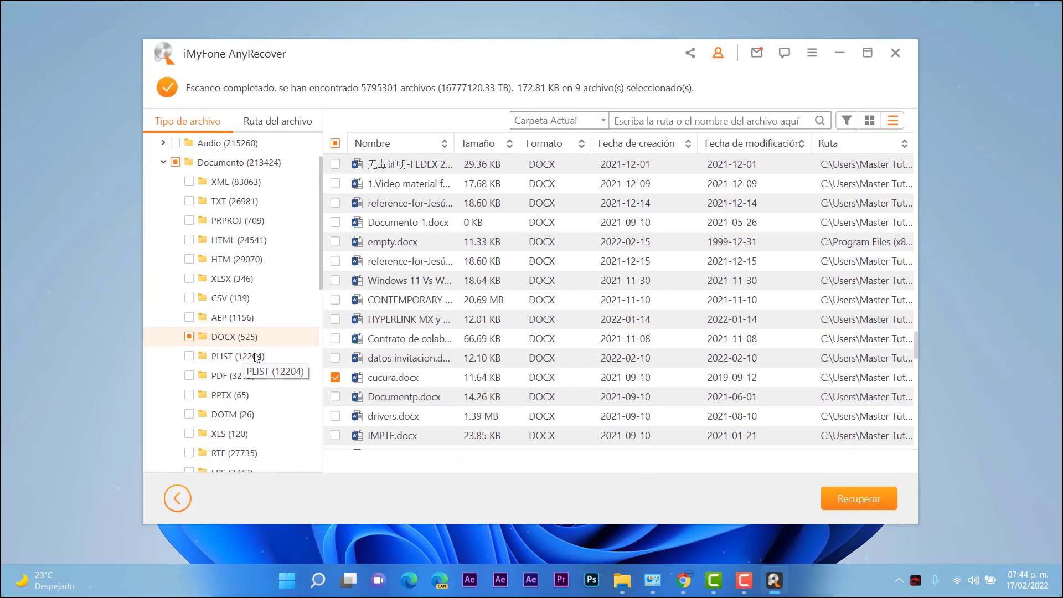
# - Show the found PDF files, preview CursosyCarreras.pdf and close the preview
pyautogui.scroll(-2, 256, 357)
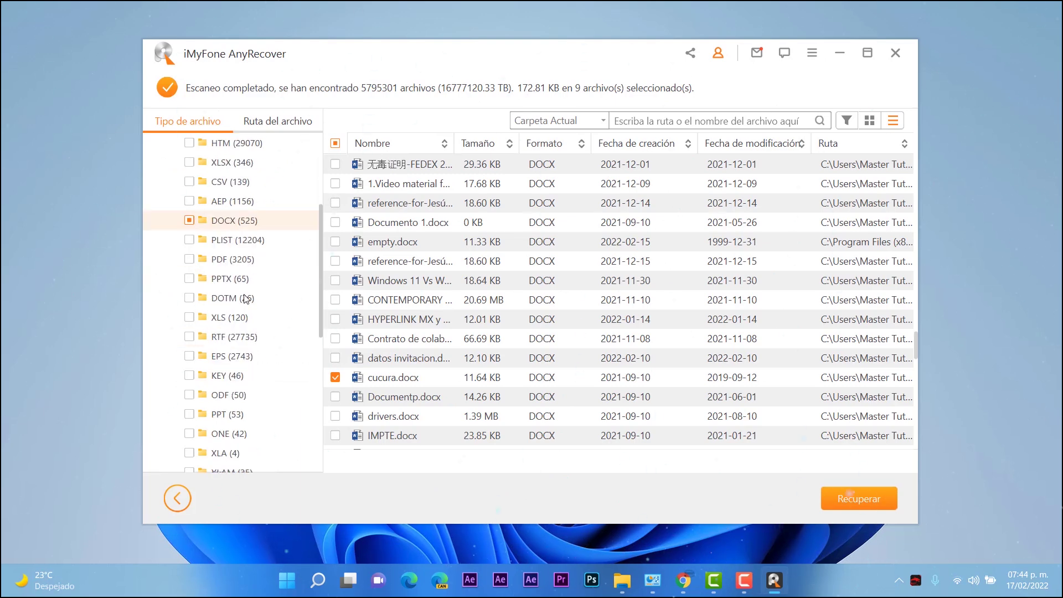
pyautogui.click(228, 259)
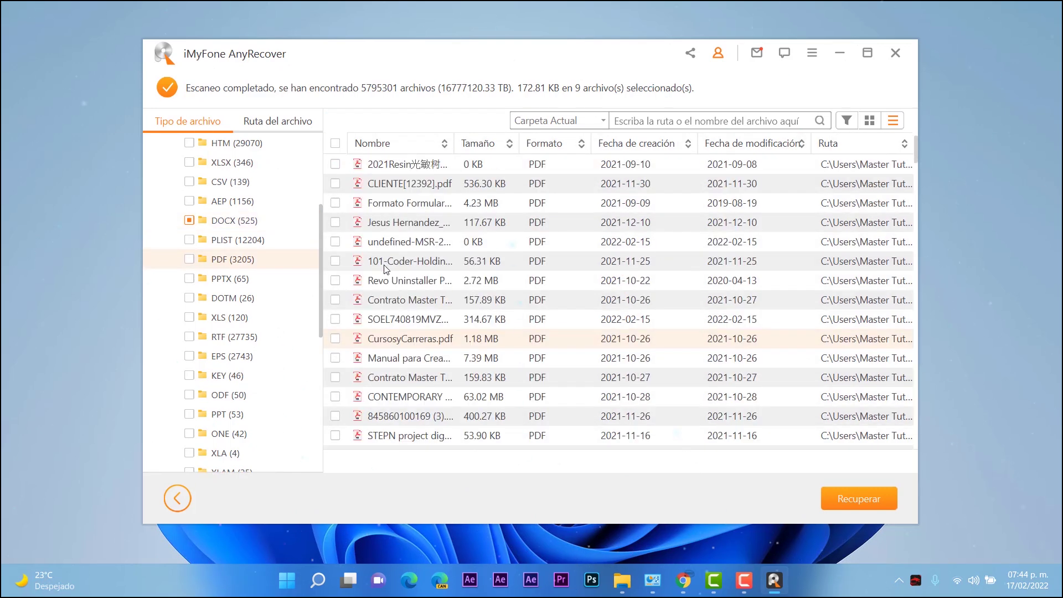
pyautogui.scroll(2, 385, 270)
pyautogui.scroll(-2, 382, 277)
pyautogui.doubleClick(393, 337)
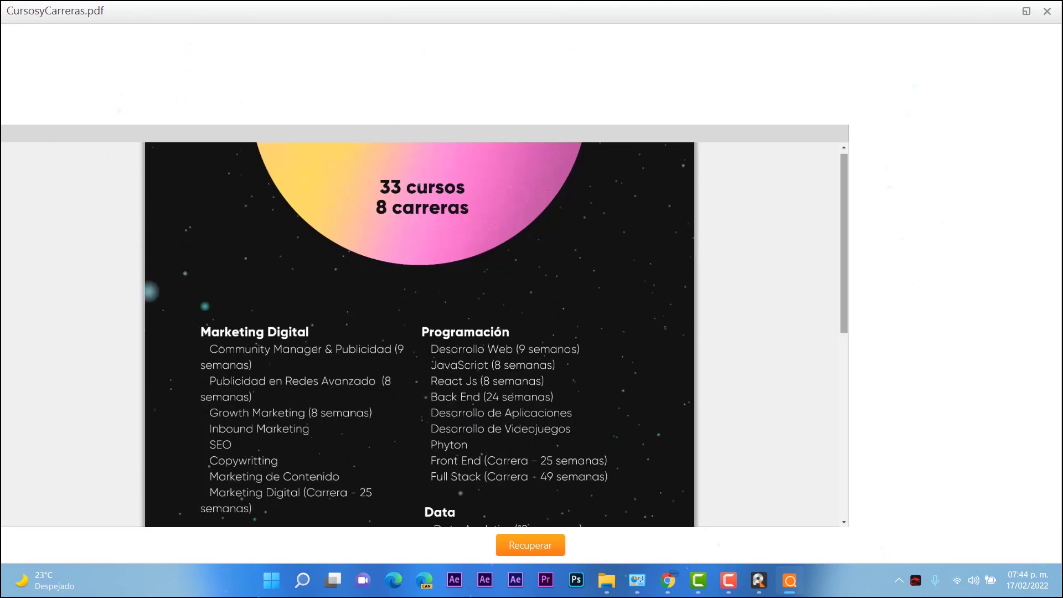
pyautogui.click(1046, 11)
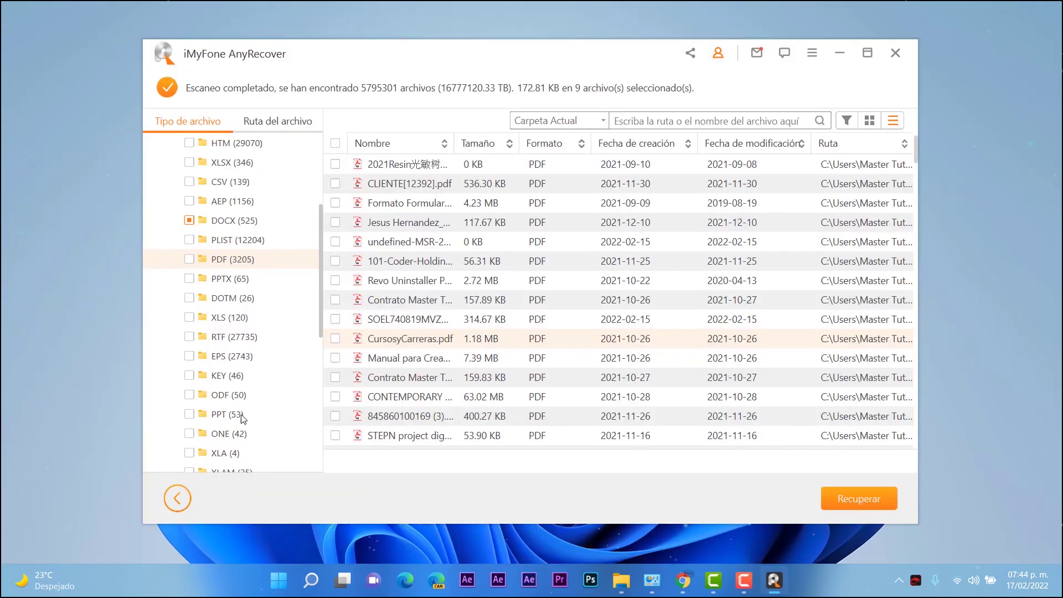
# - Mark four consecutive PDFs for recovery, from CursosyCarreras.pdf through the 63.02 MB "CONTEMPORARY..." file
pyautogui.click(335, 338)
pyautogui.click(335, 358)
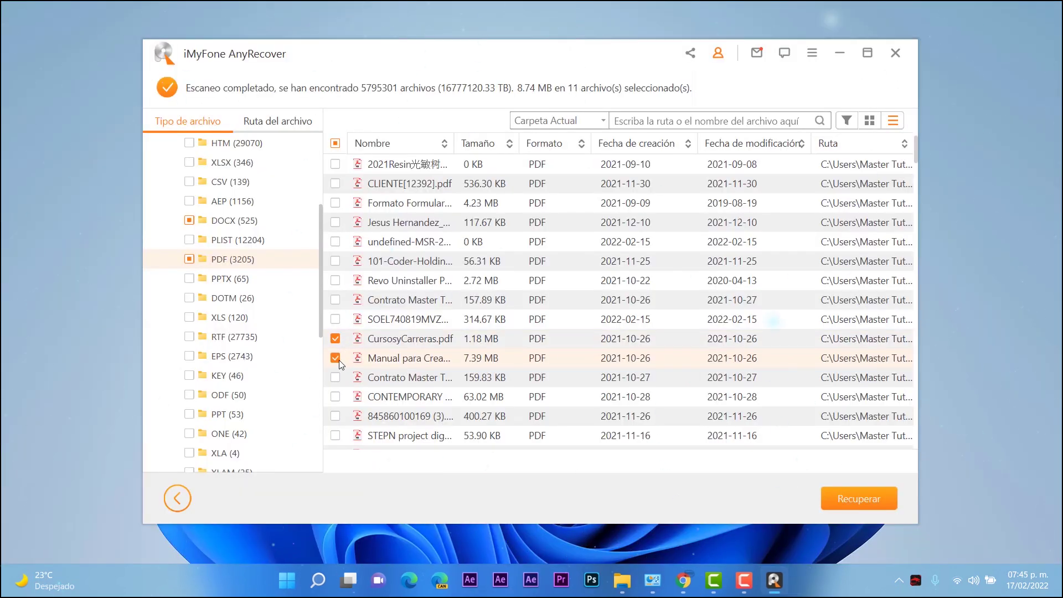
pyautogui.click(335, 377)
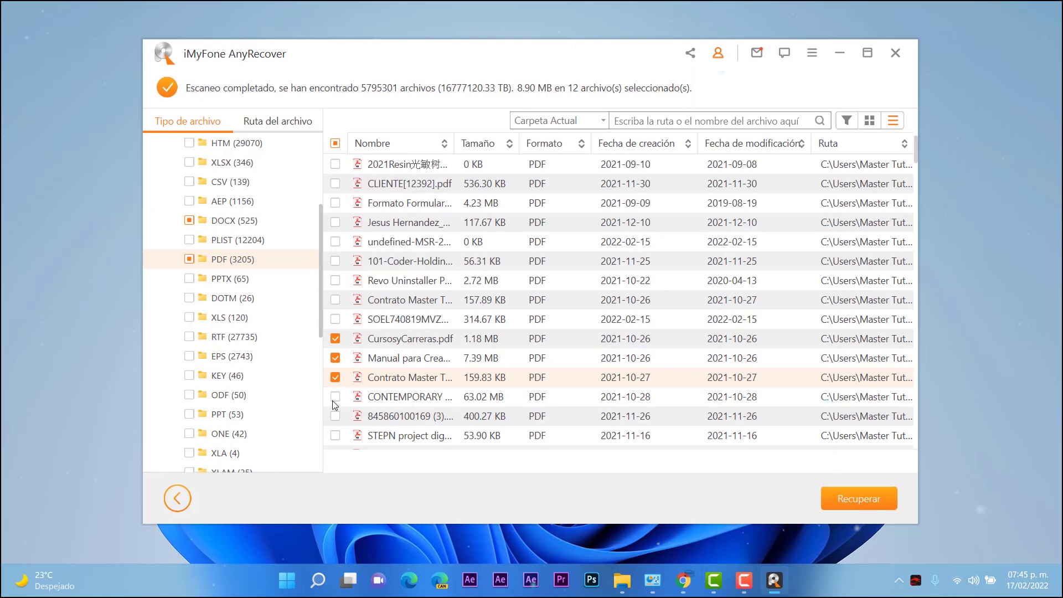
pyautogui.click(335, 397)
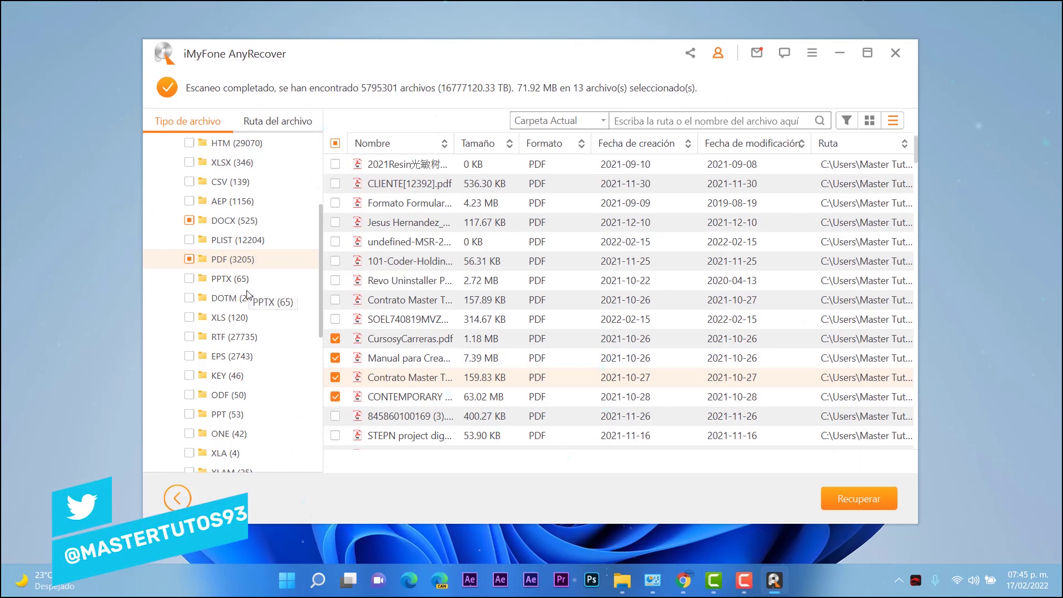
# - Look through the found PPTX files and the remaining document format categories
pyautogui.click(228, 279)
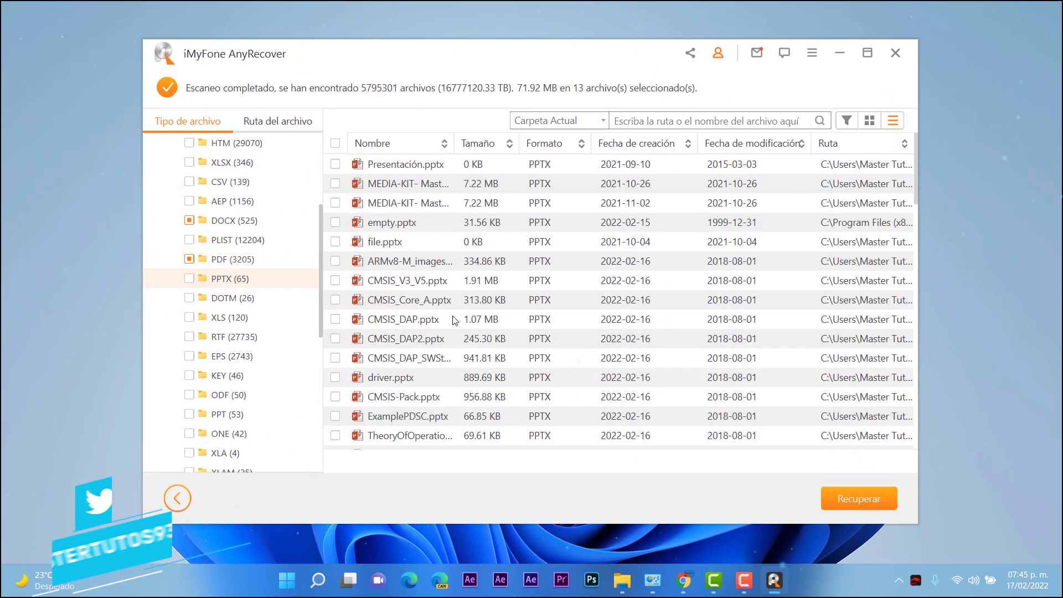
pyautogui.scroll(-3, 455, 319)
pyautogui.scroll(-5, 249, 327)
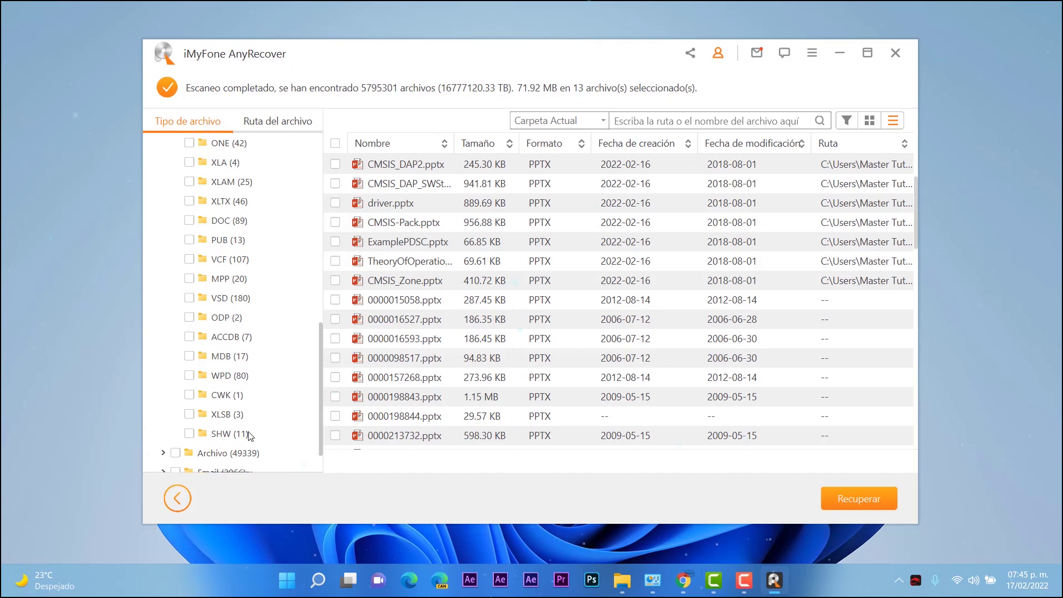
pyautogui.scroll(2, 249, 435)
pyautogui.scroll(4, 250, 437)
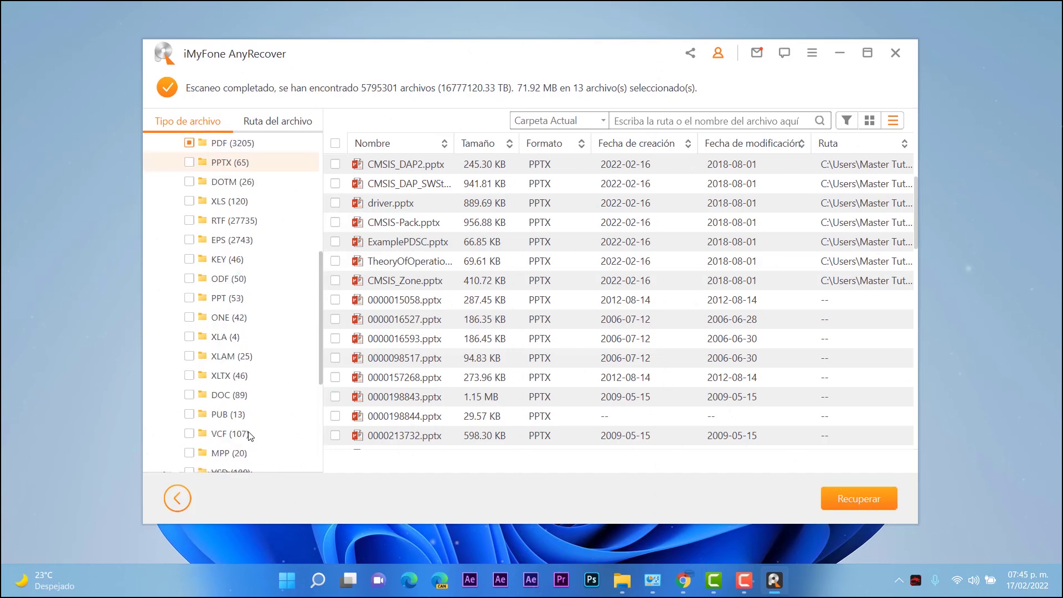
# - Show the CSV files and mark the first 4.57 KB and 14.09 KB "Iphone Maestro's..." files for recovery
pyautogui.click(229, 241)
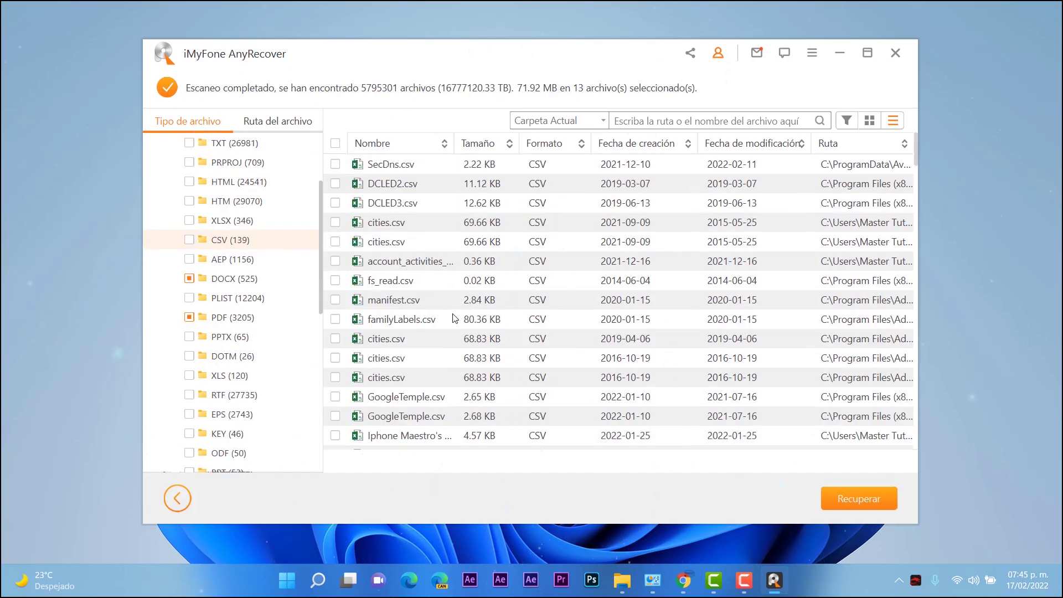
pyautogui.scroll(-3, 444, 316)
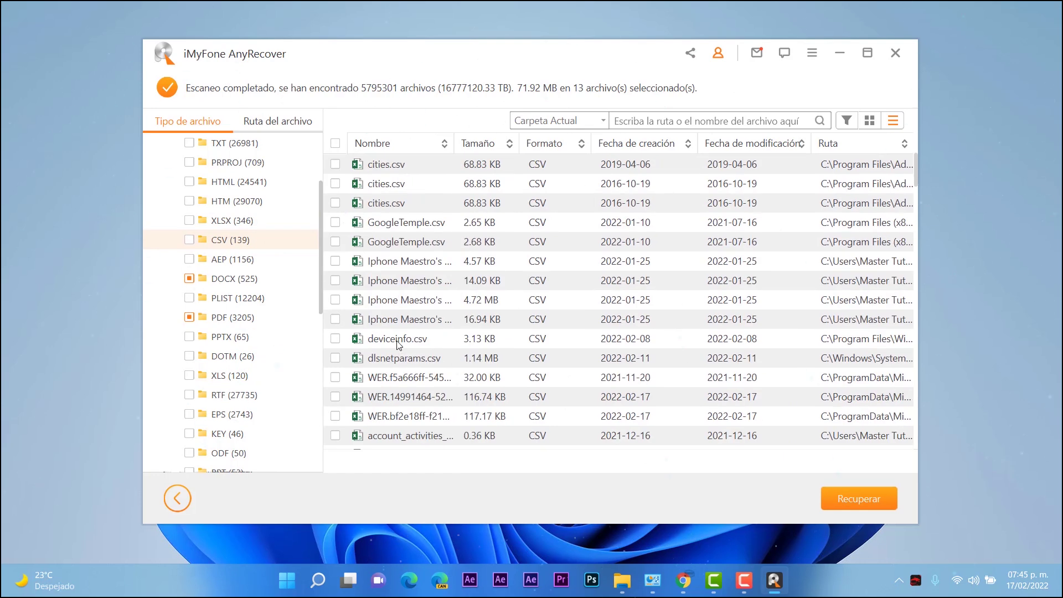
pyautogui.click(336, 261)
pyautogui.click(337, 278)
# - Mark another 4.57 KB "Iphone Maestro's..." CSV file further down the list for recovery
pyautogui.scroll(-5, 365, 361)
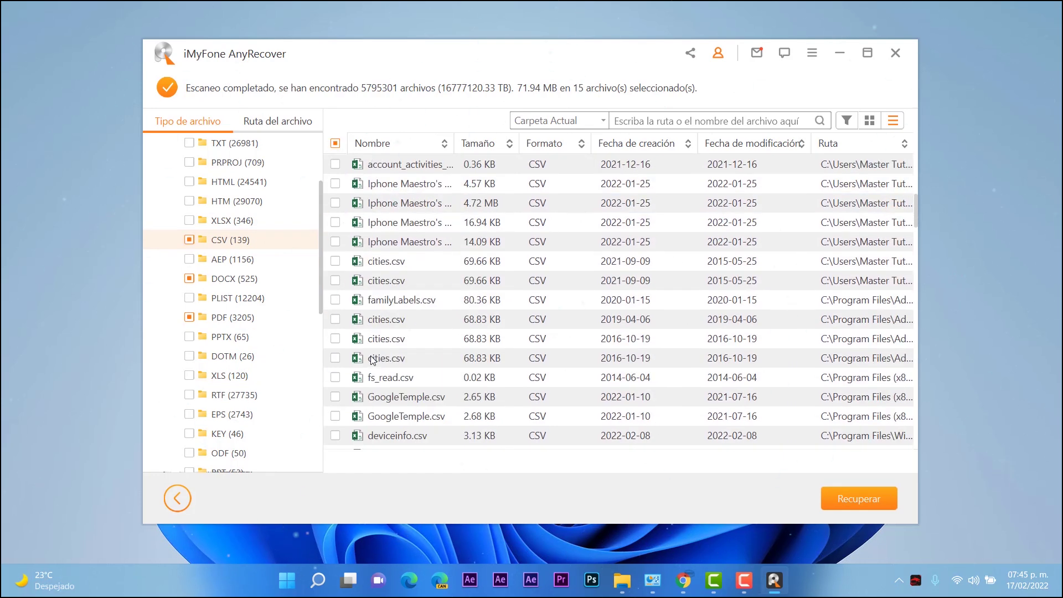
pyautogui.scroll(3, 358, 338)
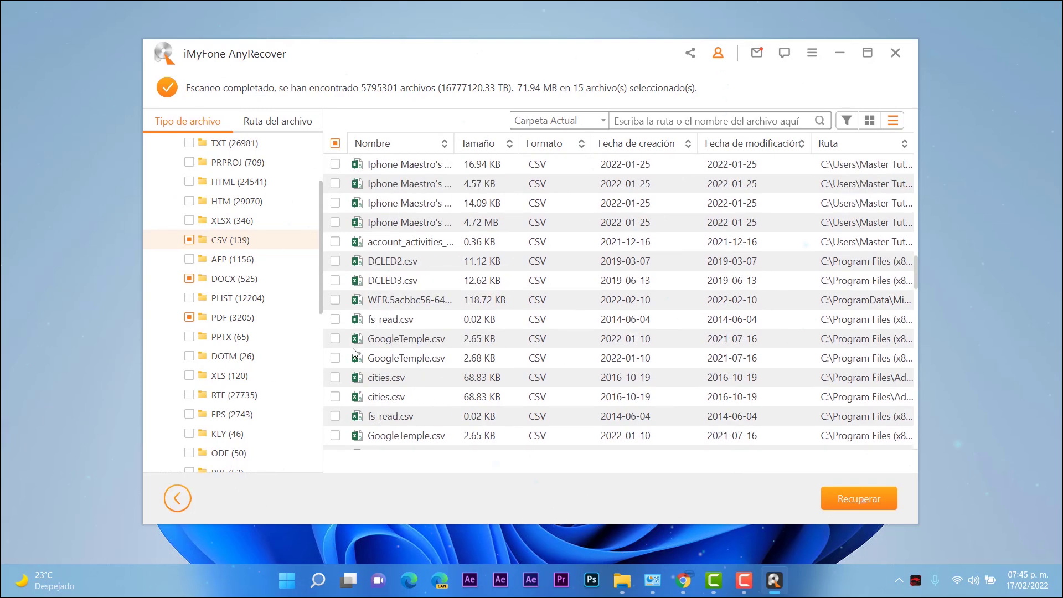
pyautogui.scroll(-7, 368, 365)
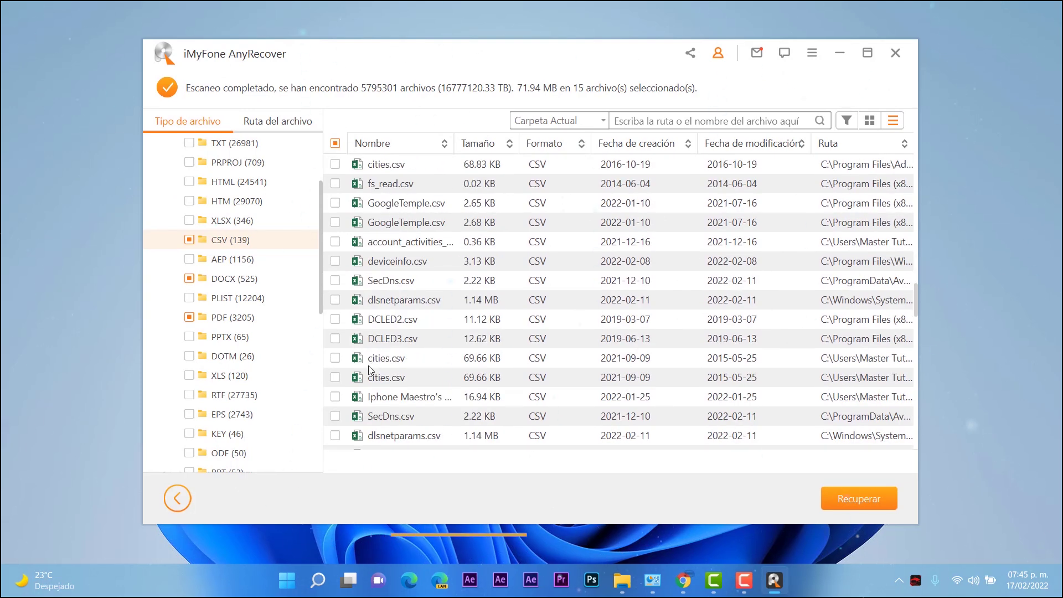
pyautogui.click(335, 339)
pyautogui.scroll(-2, 339, 341)
pyautogui.scroll(3, 308, 296)
pyautogui.scroll(-5, 303, 295)
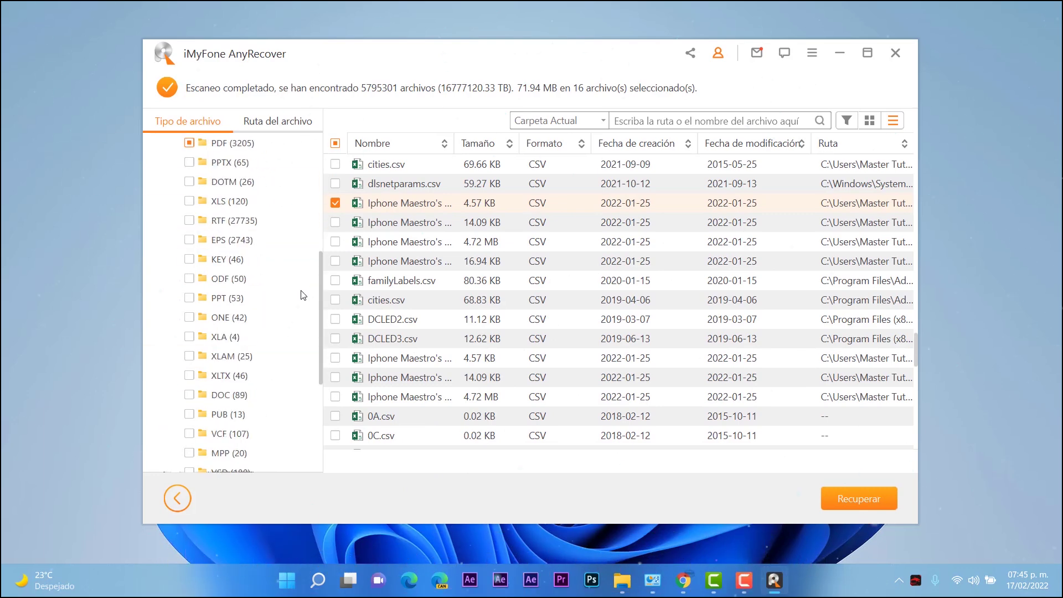
# - Examine the files found in the Archivo, Email and Otro categories
pyautogui.scroll(-4, 303, 295)
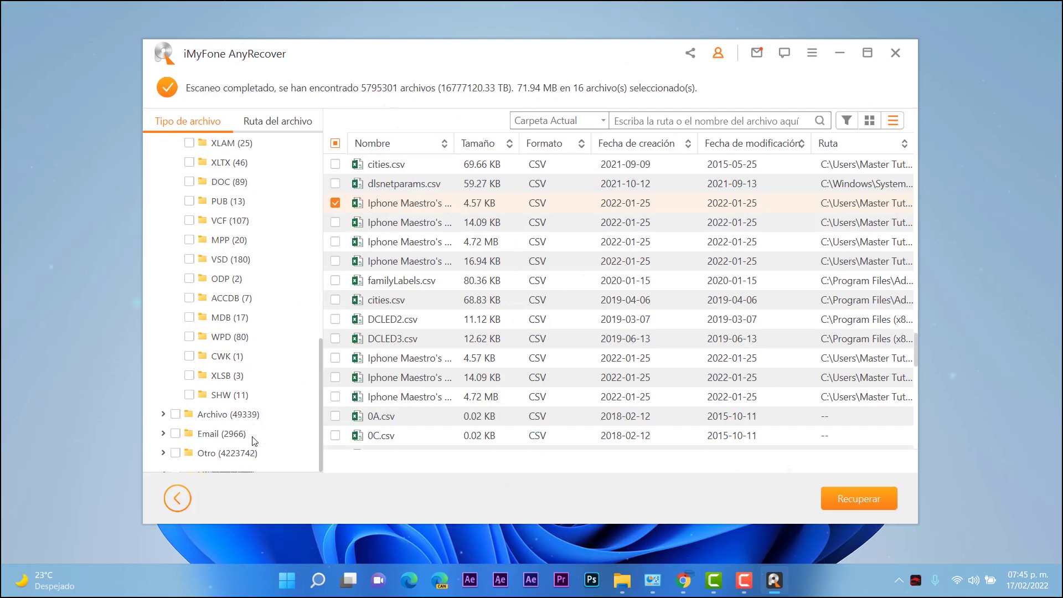
pyautogui.click(225, 416)
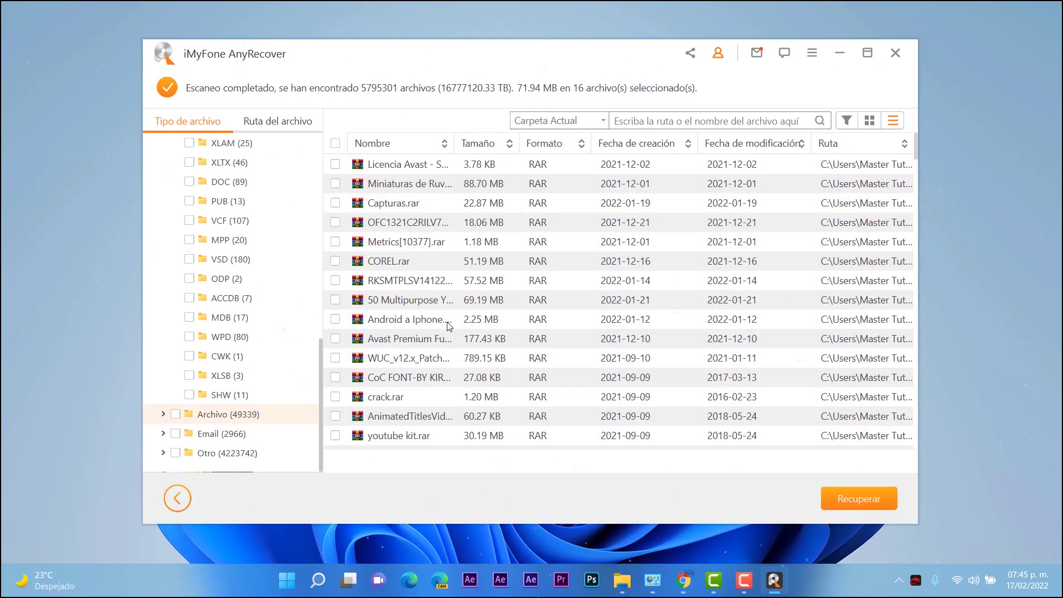
pyautogui.click(213, 435)
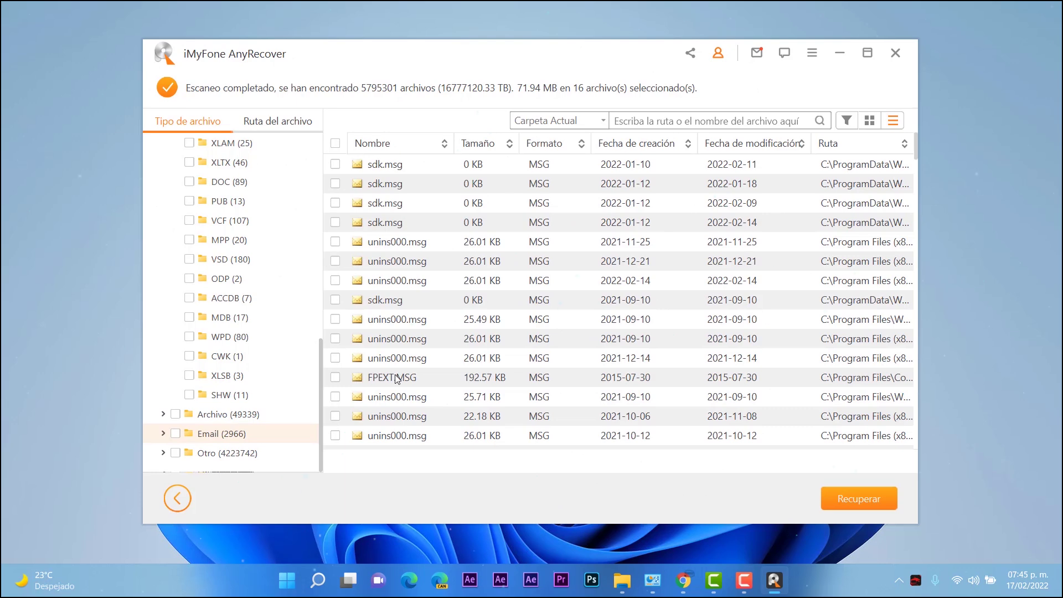
pyautogui.click(230, 454)
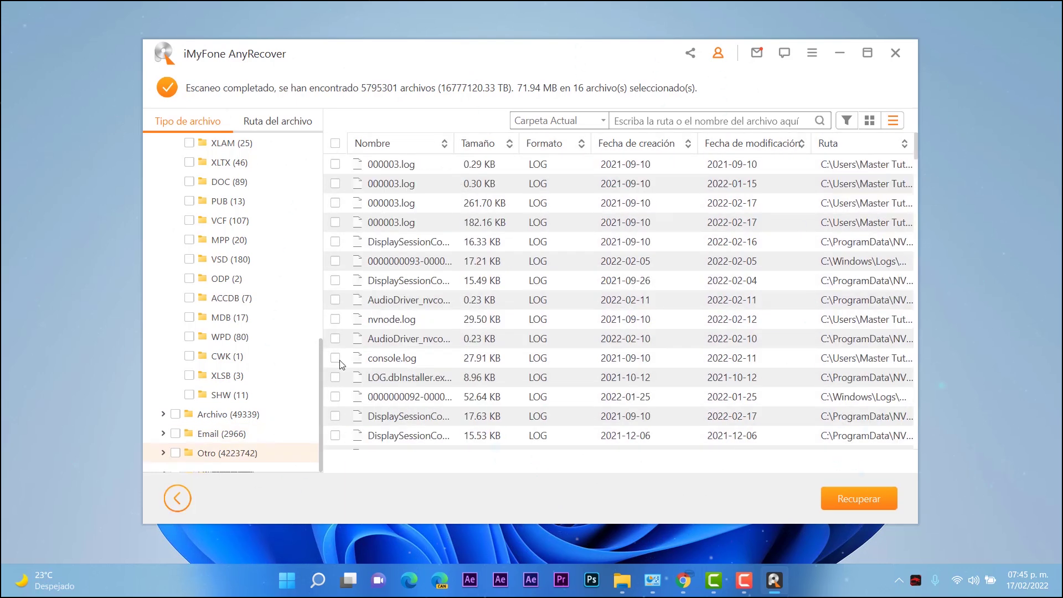
pyautogui.scroll(9, 271, 421)
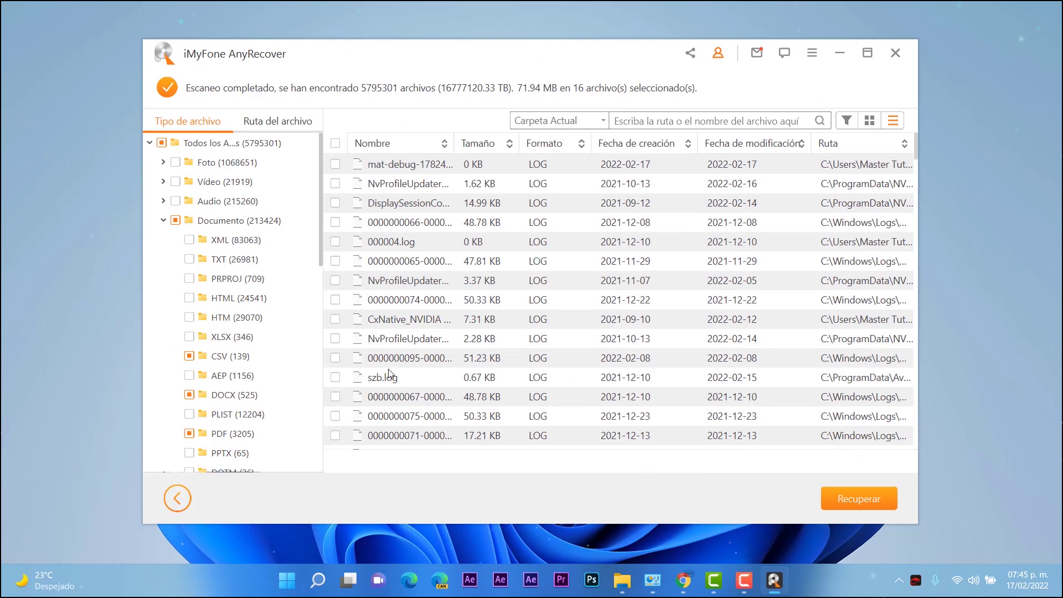
pyautogui.scroll(-9, 252, 362)
pyautogui.scroll(5, 258, 361)
pyautogui.scroll(4, 489, 336)
pyautogui.scroll(4, 233, 274)
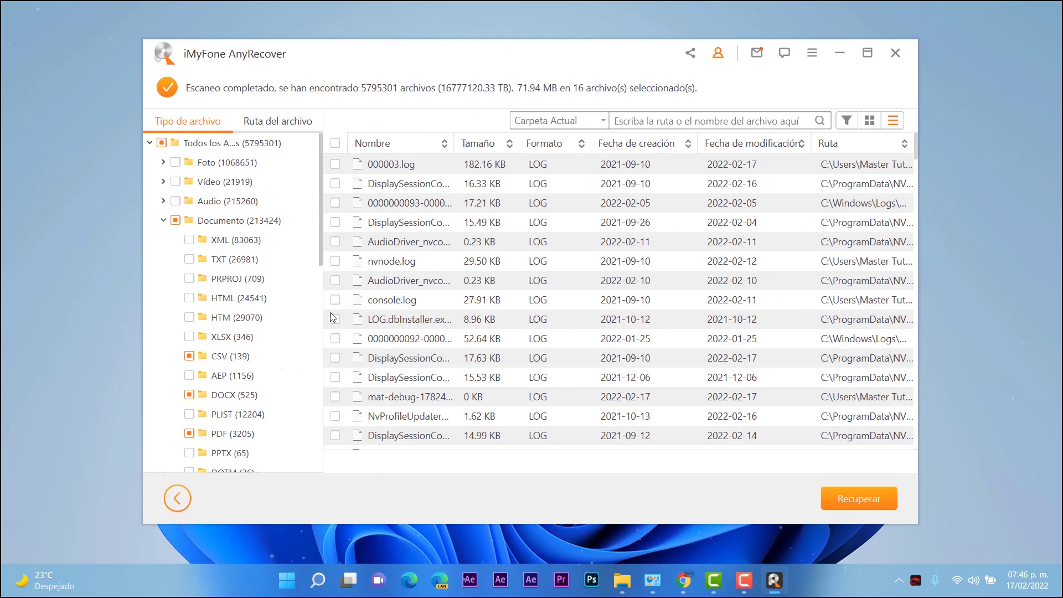
# - Recover the selected files to Mi documento and open the resulting recovery folder
pyautogui.click(854, 500)
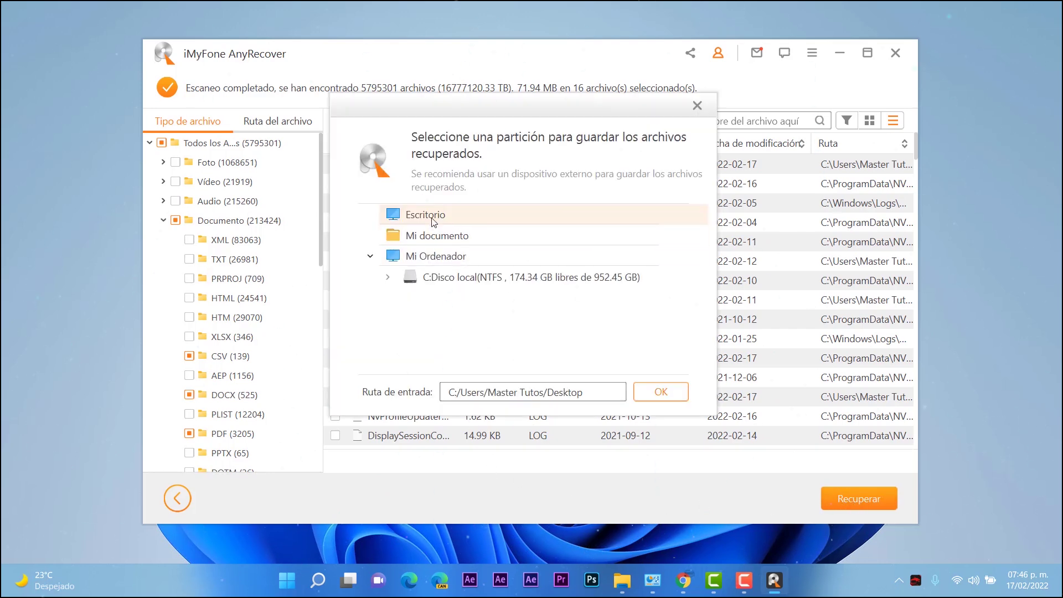
pyautogui.click(434, 245)
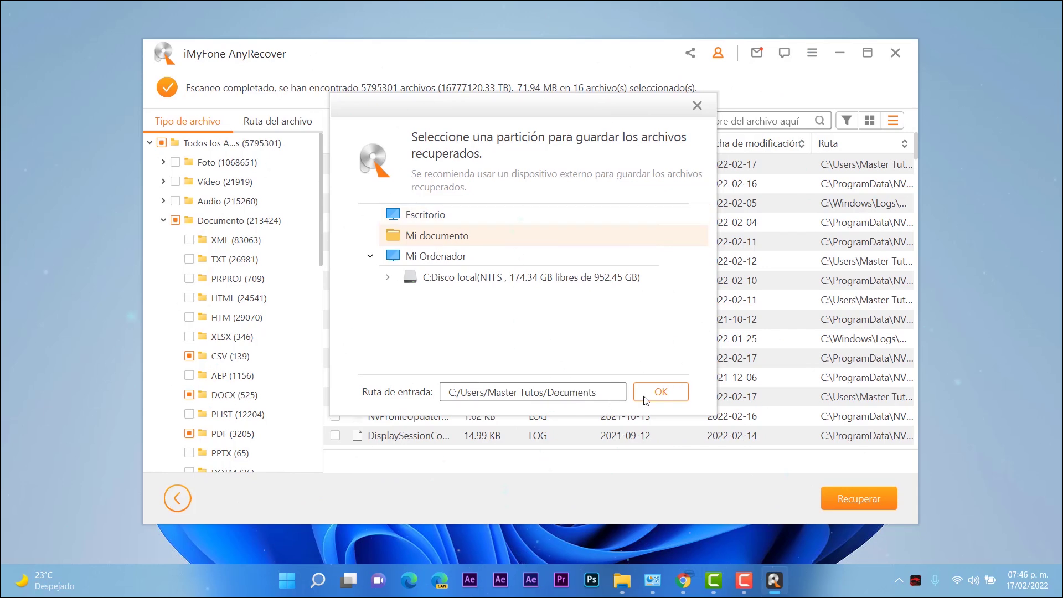
pyautogui.click(669, 393)
pyautogui.click(565, 328)
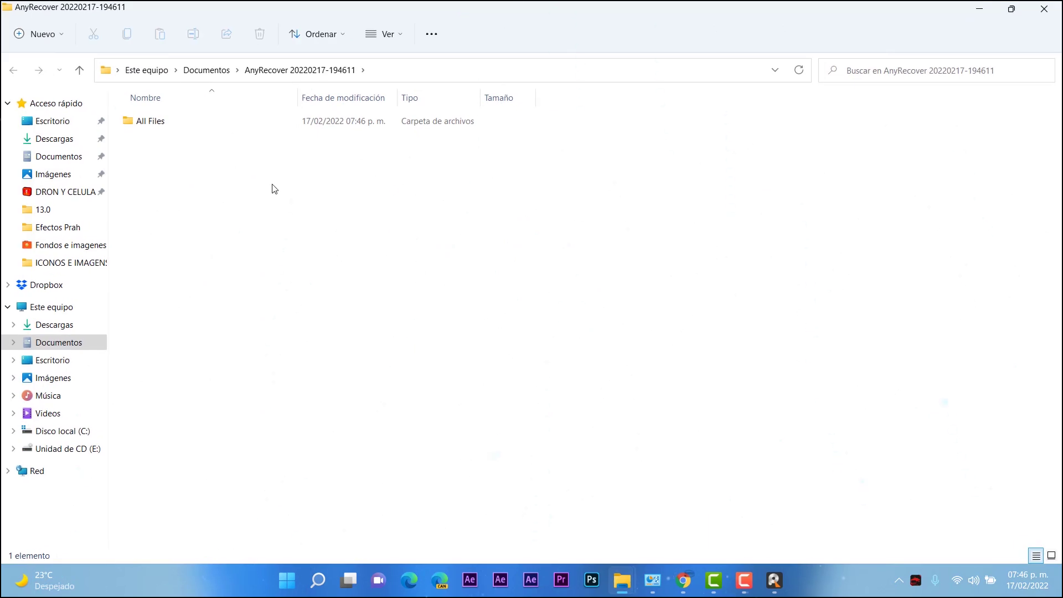
# - Go to All Files > Document > CSV, check the recovered Iphone Maestro's Contacts_1 file in Excel and close it
pyautogui.doubleClick(167, 122)
pyautogui.doubleClick(157, 122)
pyautogui.doubleClick(159, 123)
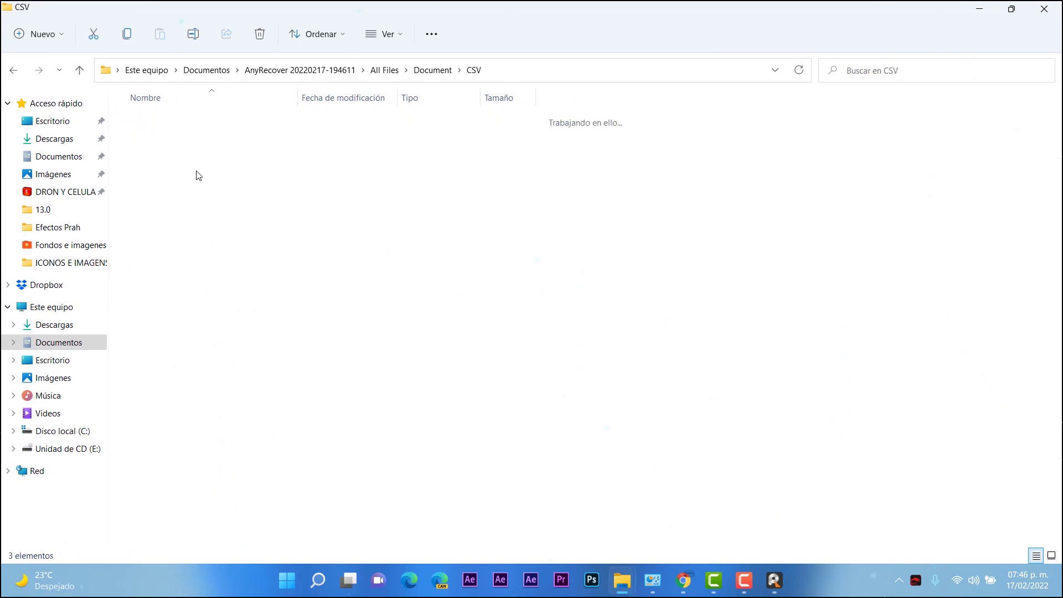
pyautogui.click(225, 145)
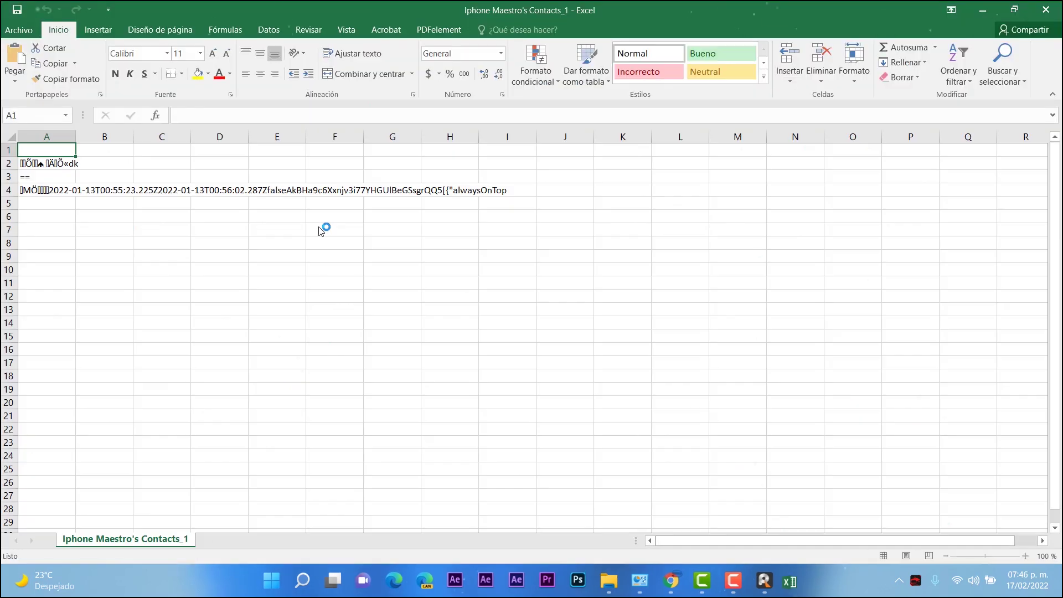
pyautogui.click(1055, 10)
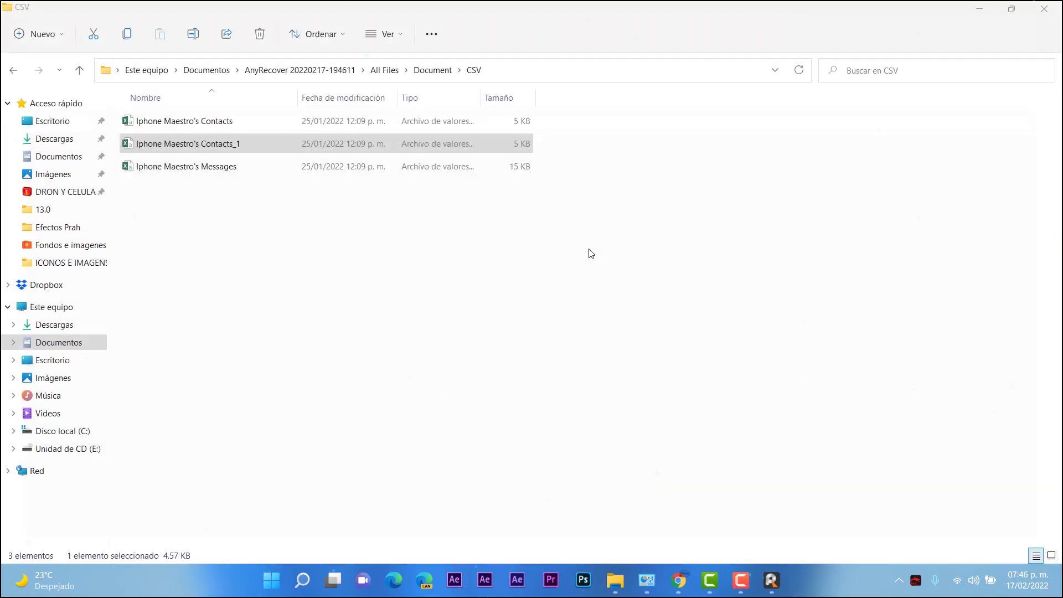
# - Go to the recovered DOCX folder, read through the GIGABYTE document in Word and close it
pyautogui.hotkey('alt', 'Left')
pyautogui.doubleClick(155, 145)
pyautogui.doubleClick(156, 145)
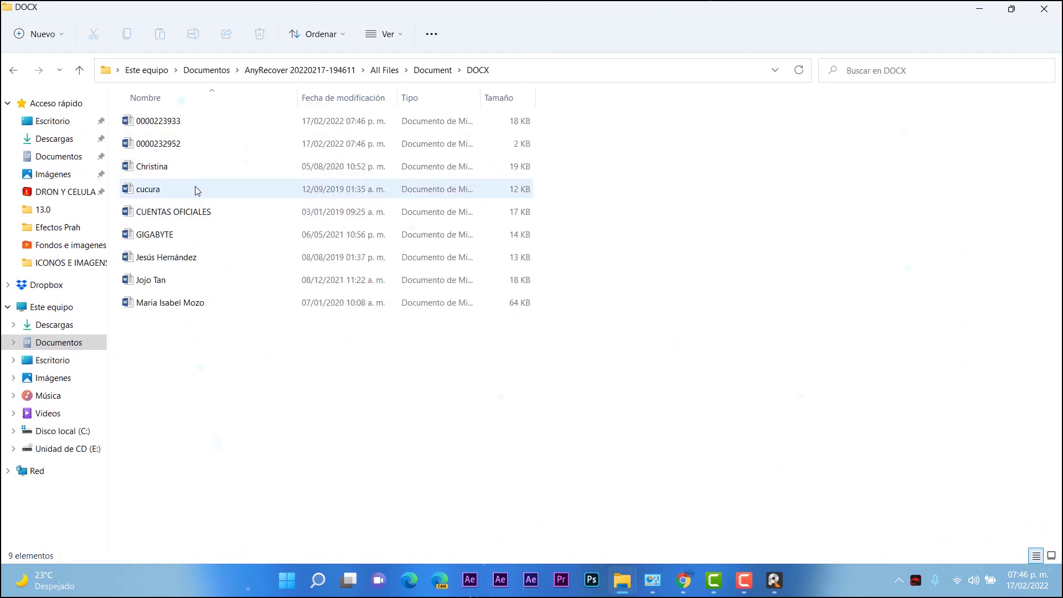
pyautogui.doubleClick(158, 234)
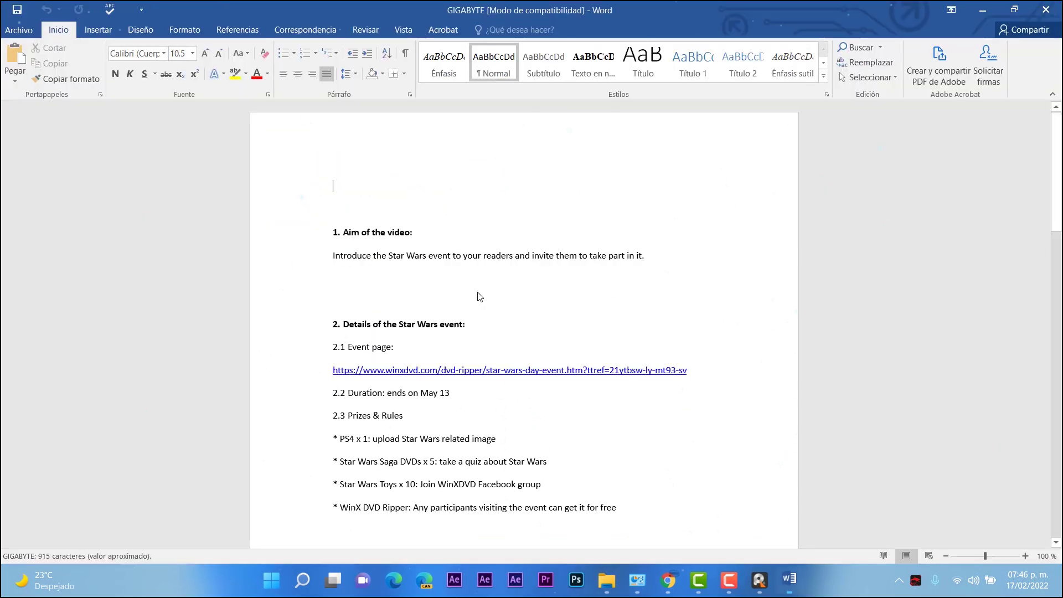
pyautogui.scroll(-15, 524, 327)
pyautogui.click(1060, 6)
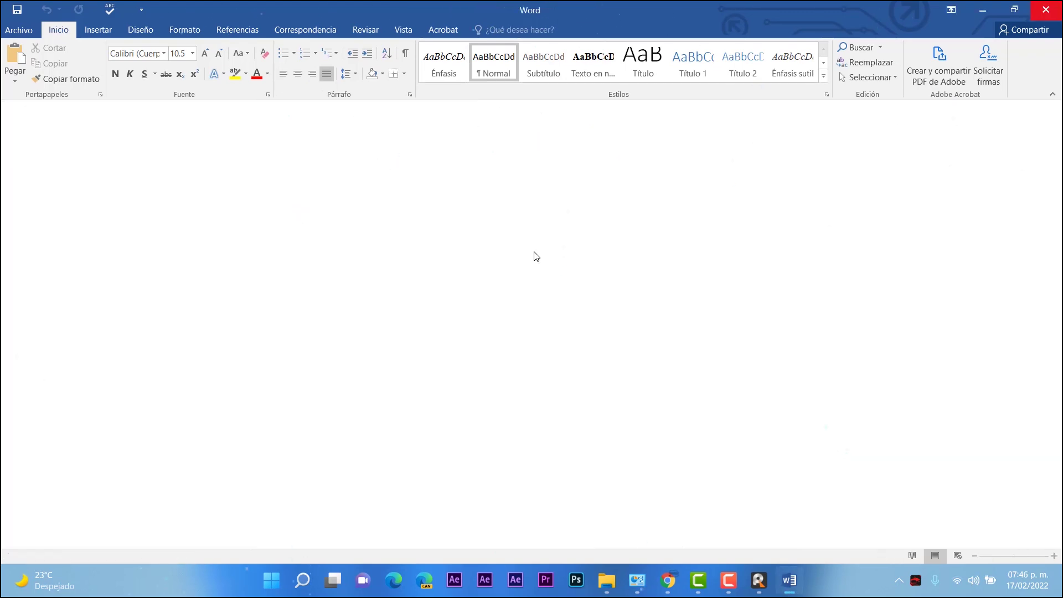
# - Read through the 13 KB document directly below GIGABYTE, close it and open the 18 KB document listed below it
pyautogui.doubleClick(224, 260)
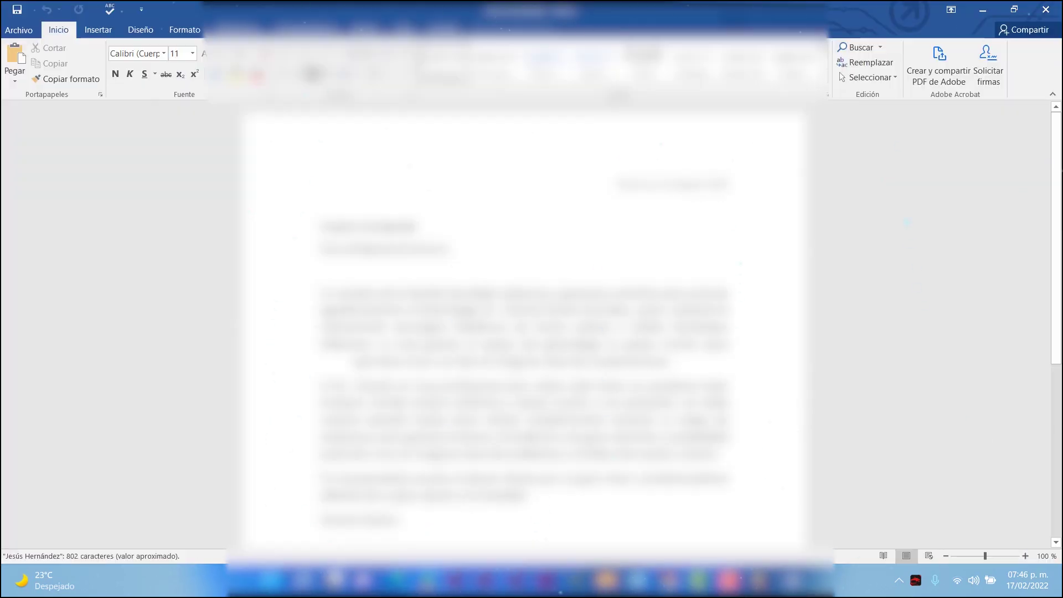
pyautogui.scroll(-10, 928, 192)
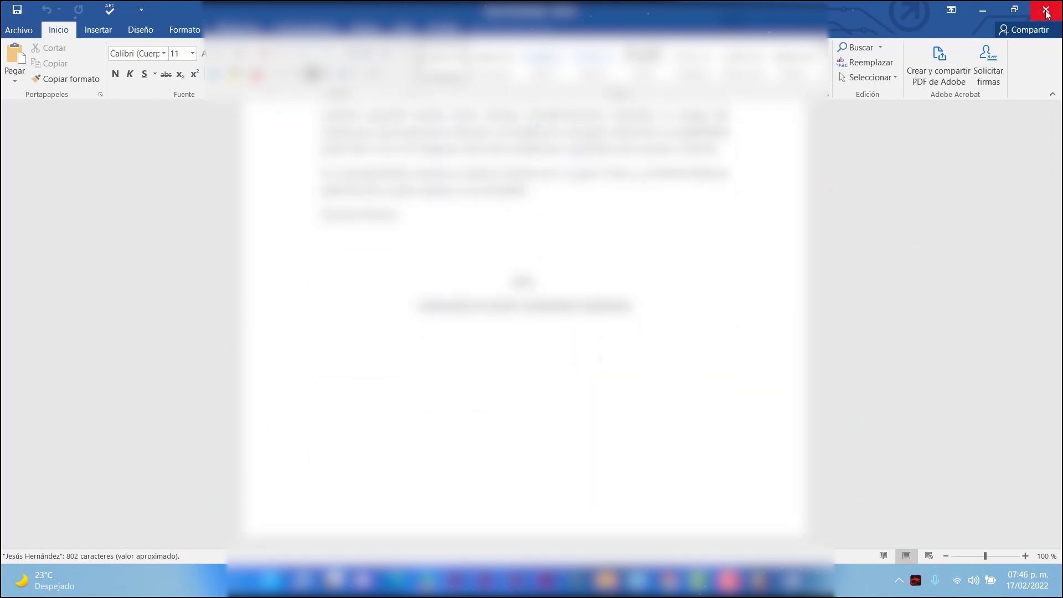
pyautogui.click(1058, 11)
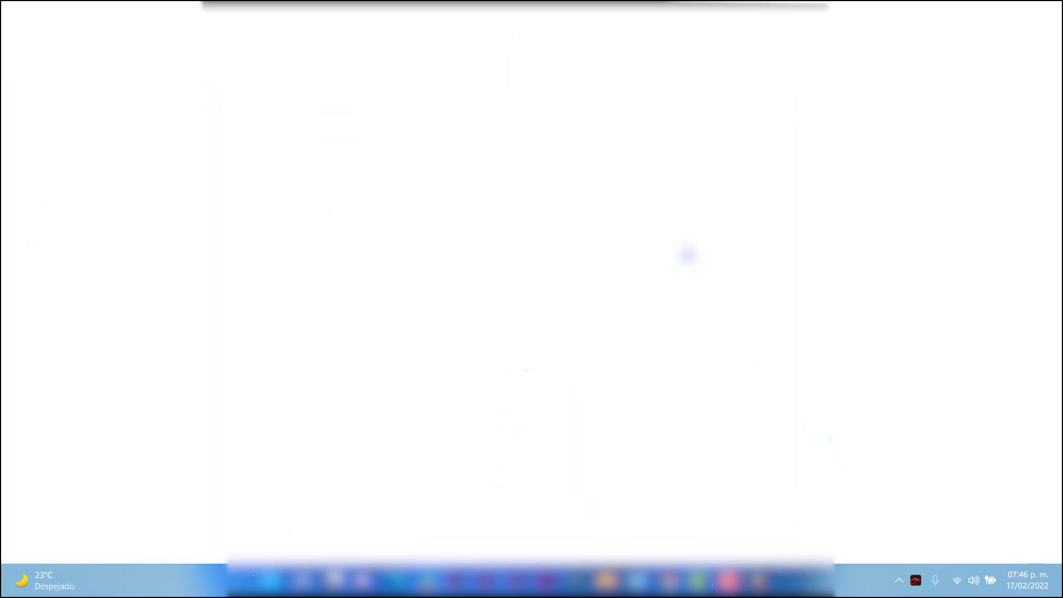
pyautogui.doubleClick(153, 283)
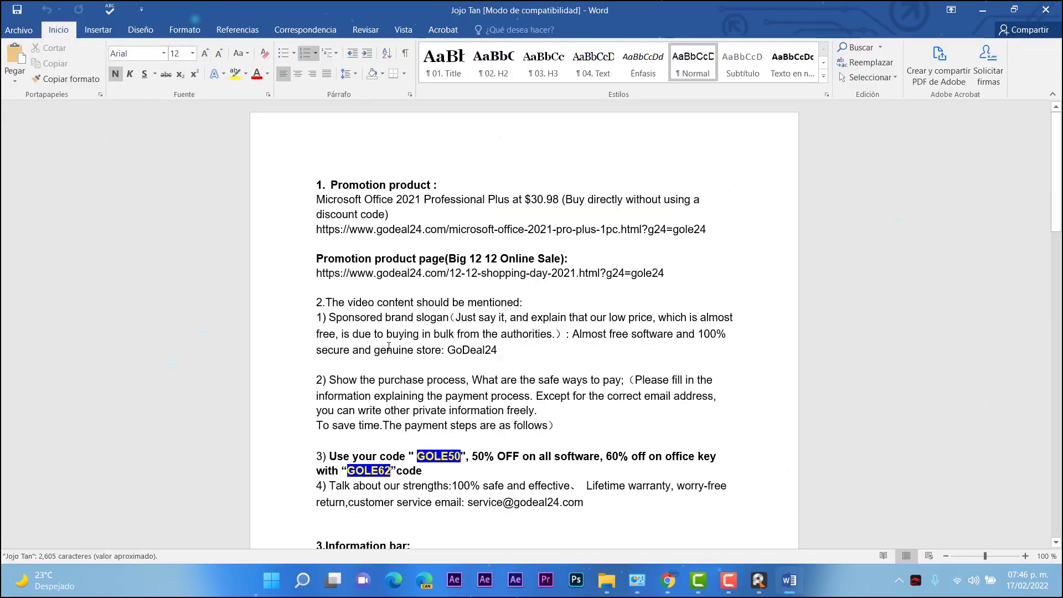
# - Close the open document, read through the last document in the DOCX folder and close it
pyautogui.click(1045, 10)
pyautogui.doubleClick(309, 302)
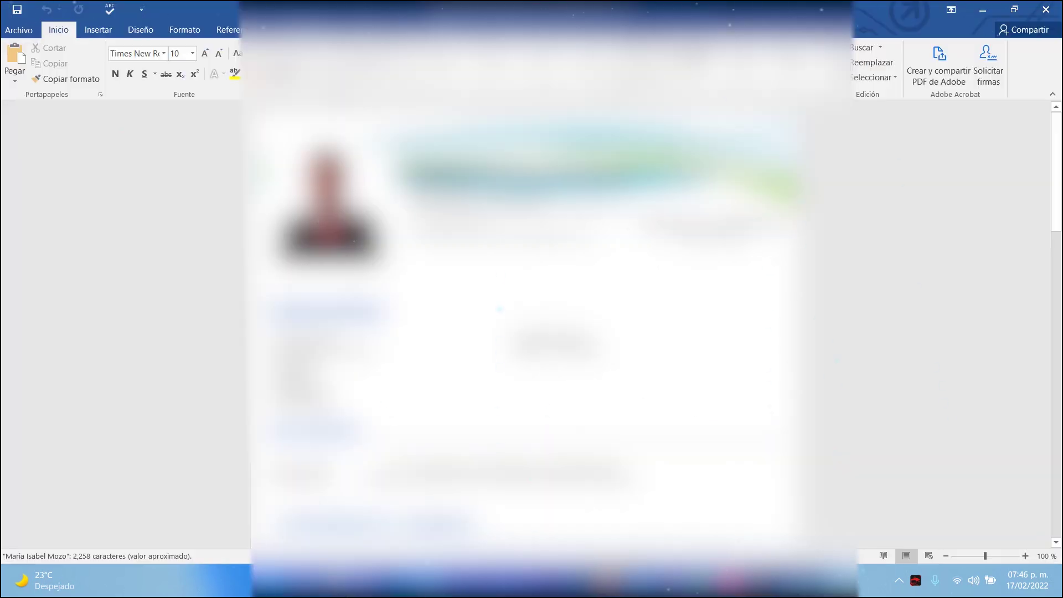
pyautogui.scroll(-7, 526, 327)
pyautogui.scroll(3, 526, 326)
pyautogui.click(1046, 9)
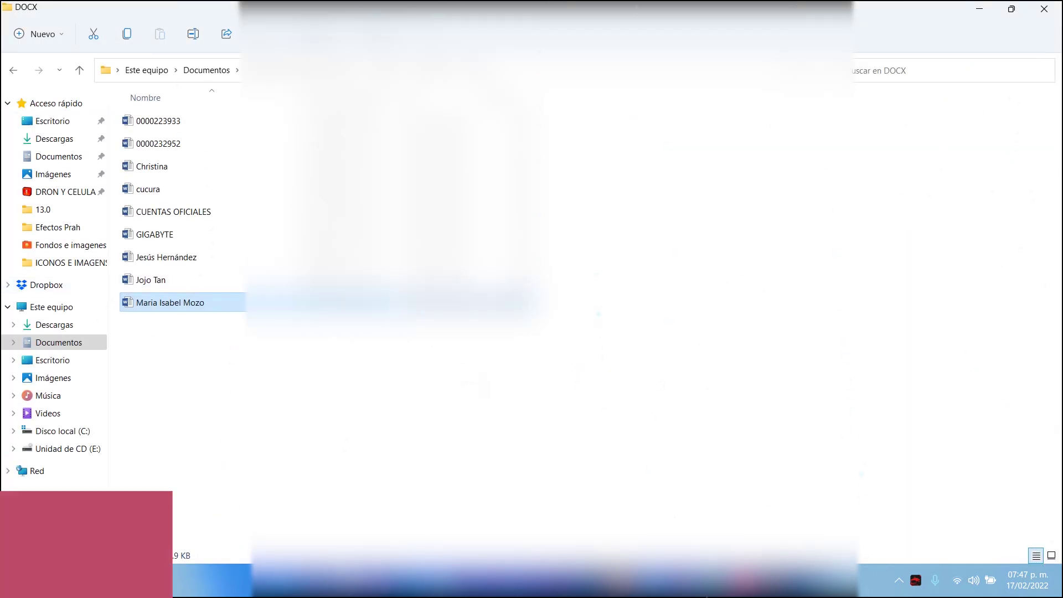
# - Return to AnyRecover, dismiss the recovery completion message and examine the scan results organized by Ruta del archivo
pyautogui.click(985, 12)
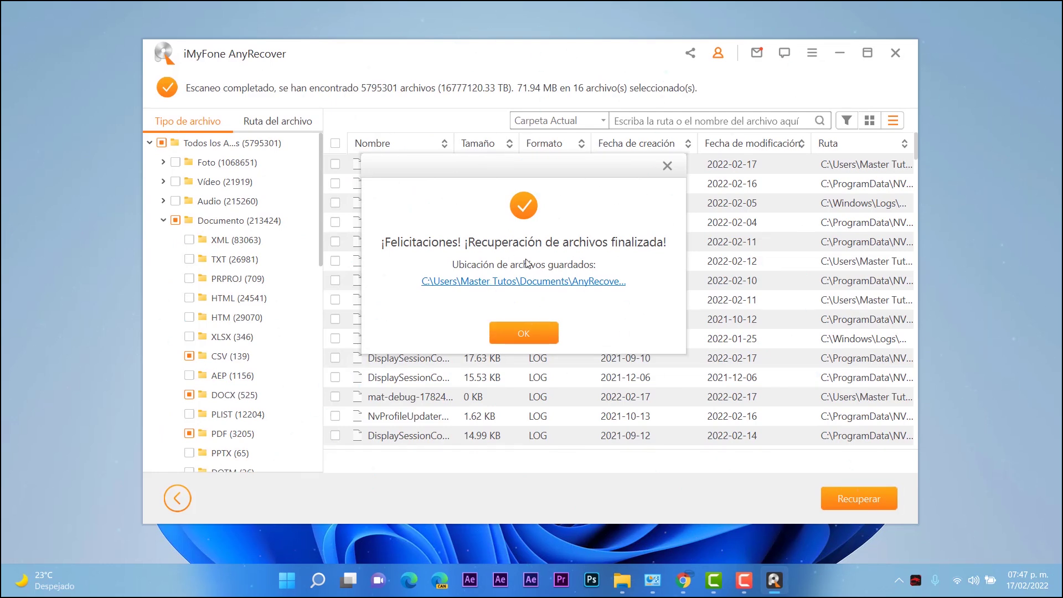
pyautogui.click(538, 332)
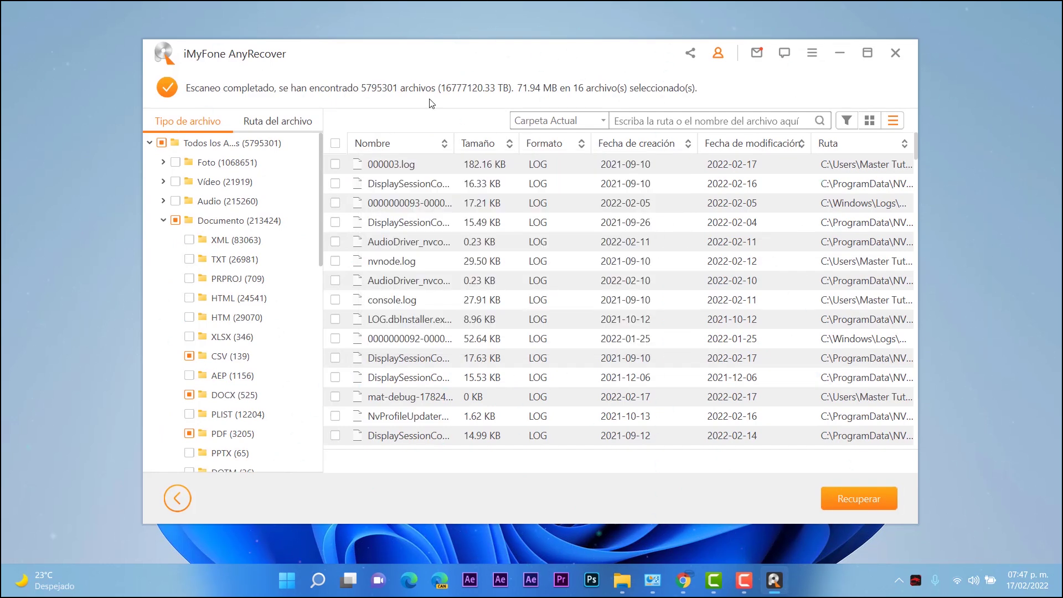
pyautogui.click(282, 127)
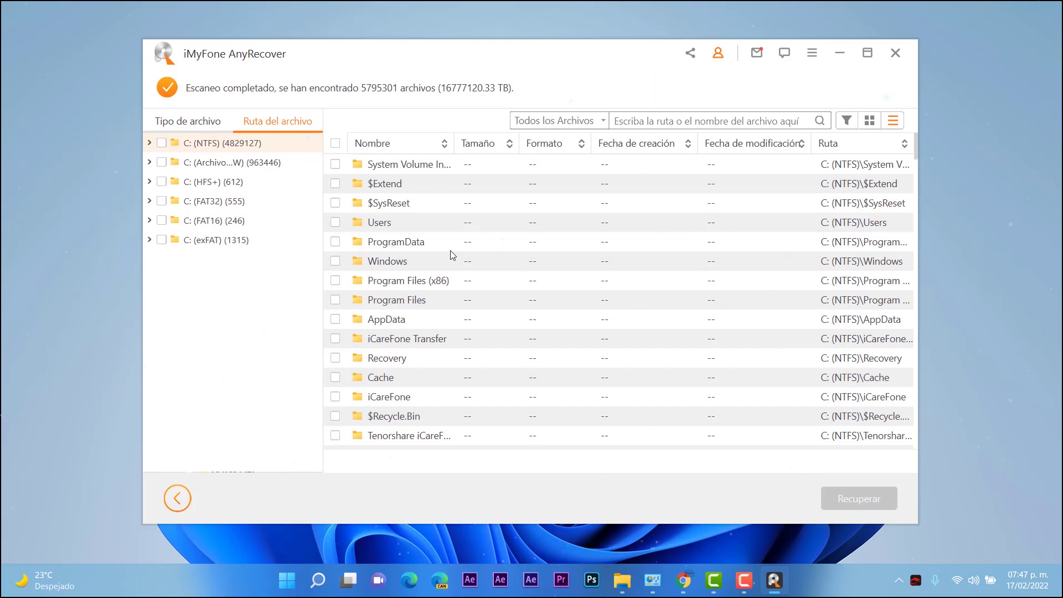
pyautogui.scroll(-15, 447, 271)
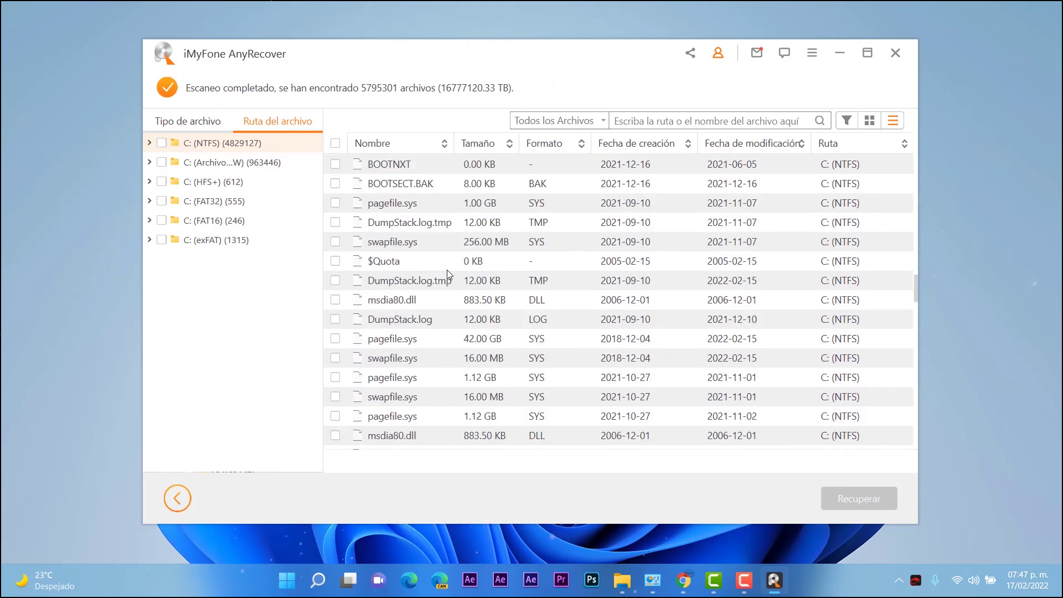
pyautogui.scroll(-5, 447, 272)
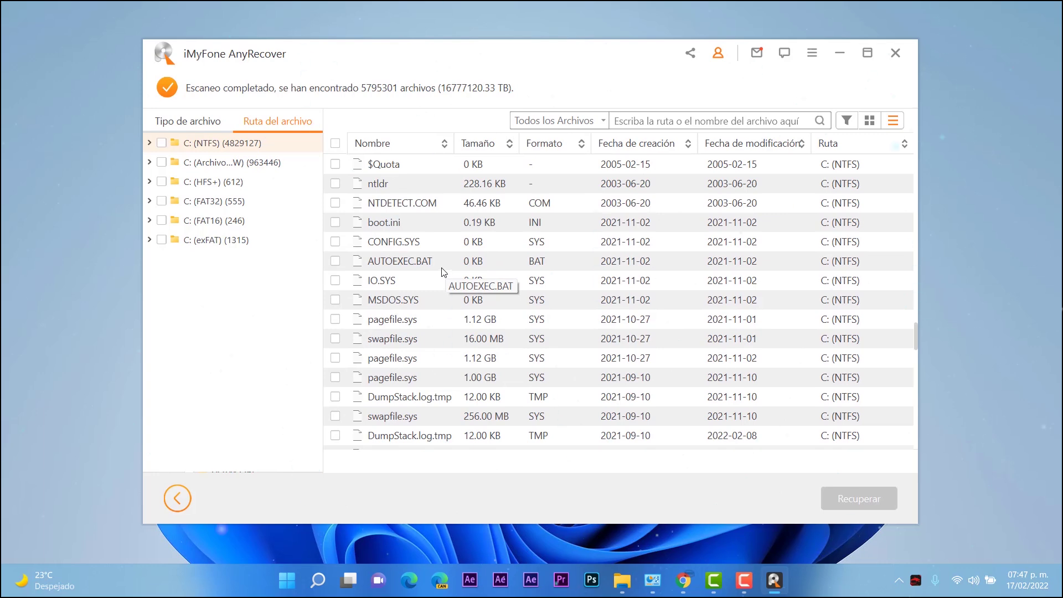
pyautogui.scroll(-3, 407, 256)
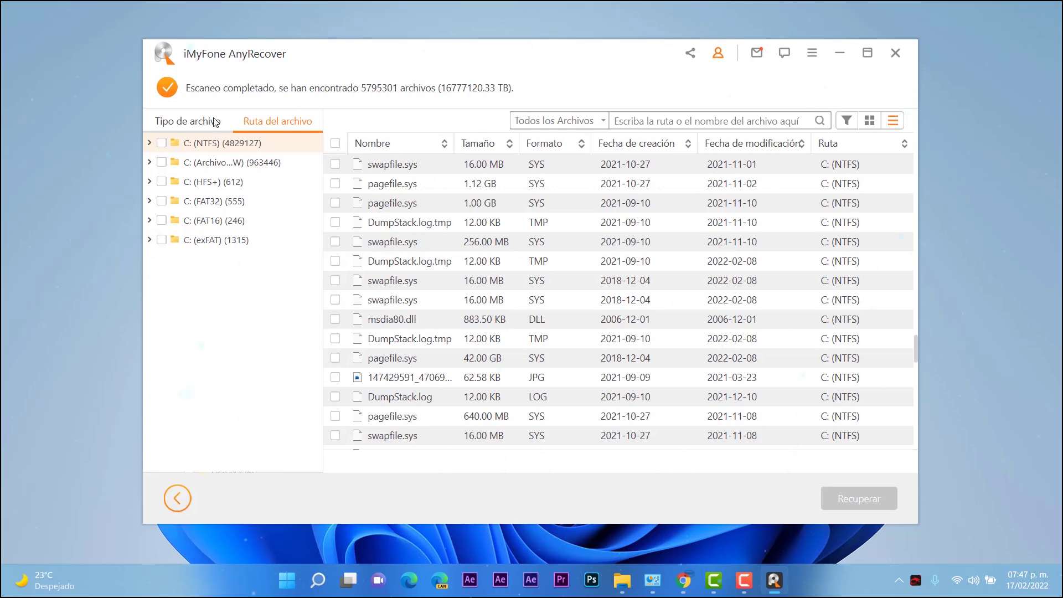
pyautogui.click(187, 512)
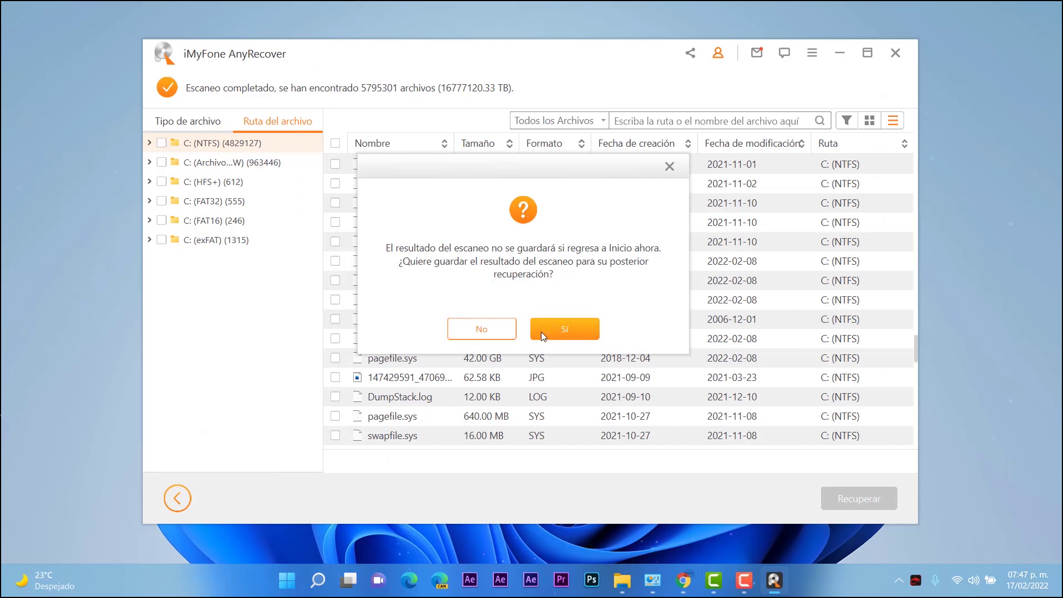
pyautogui.click(565, 329)
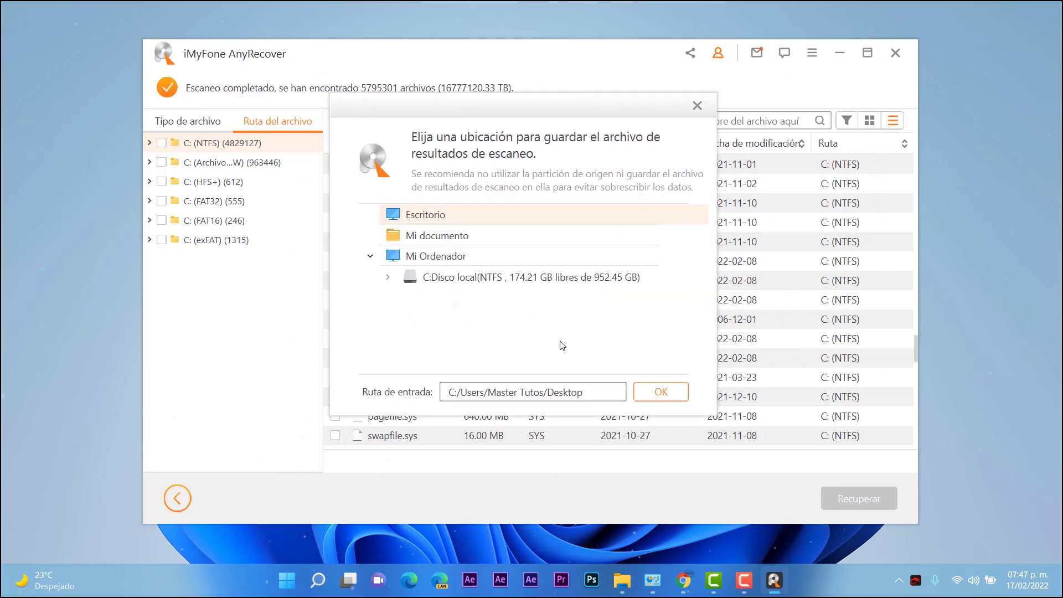
pyautogui.click(697, 105)
# - Leave the scan results for Inicio without saving them
pyautogui.click(179, 498)
pyautogui.click(469, 328)
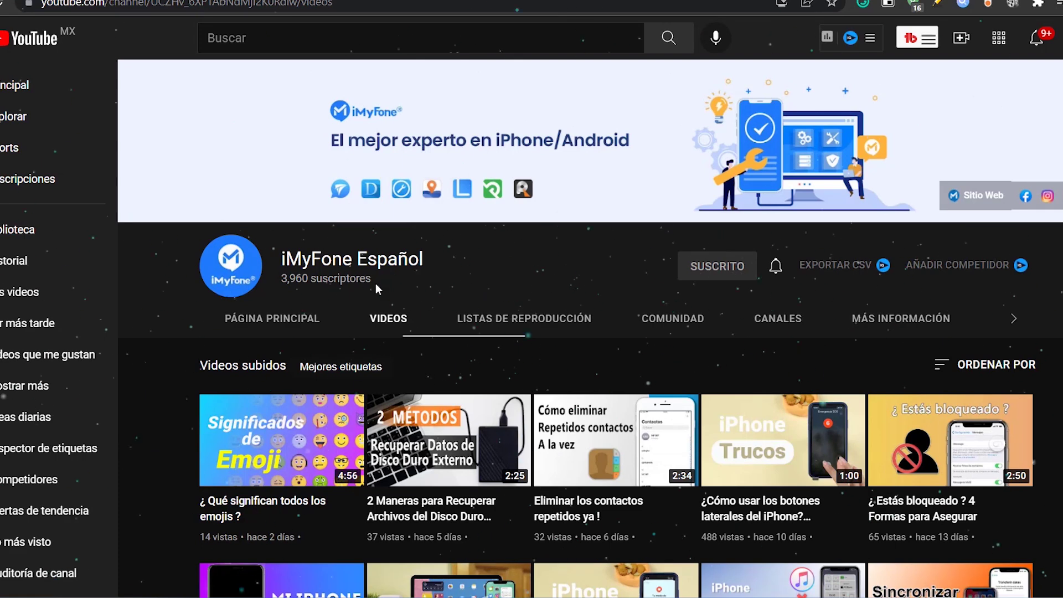
# - Look through the uploaded videos on the iMyFone Español YouTube channel and return to the channel header
pyautogui.scroll(-1, 397, 301)
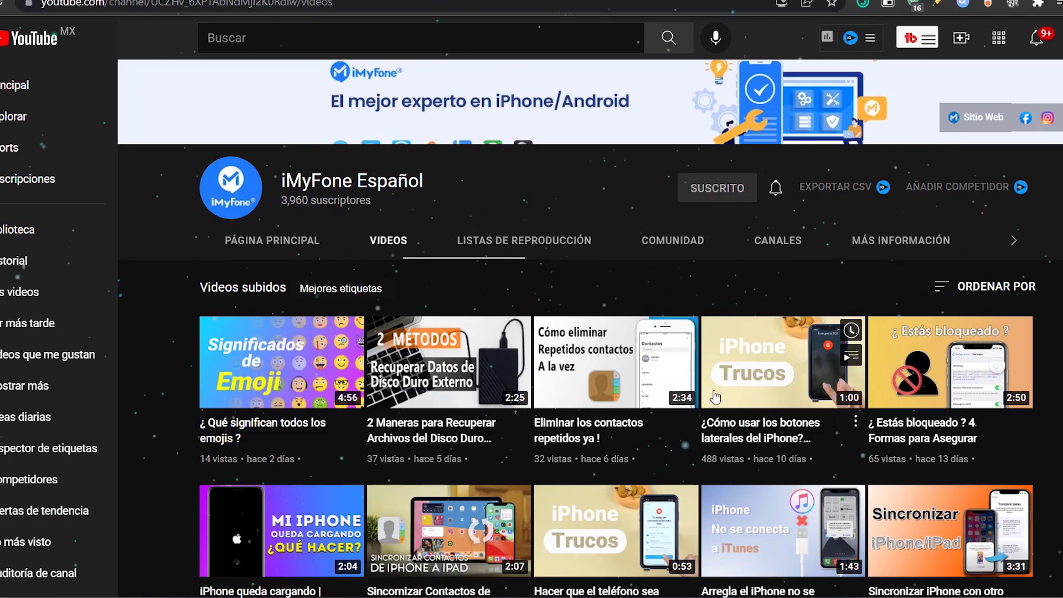
pyautogui.scroll(-3, 620, 423)
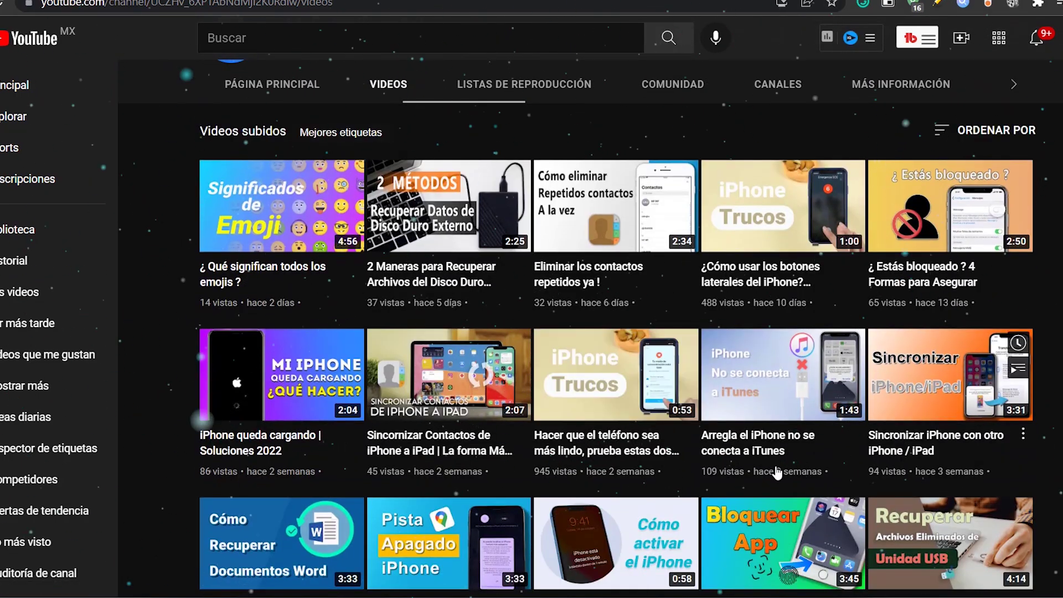
pyautogui.scroll(-3, 863, 399)
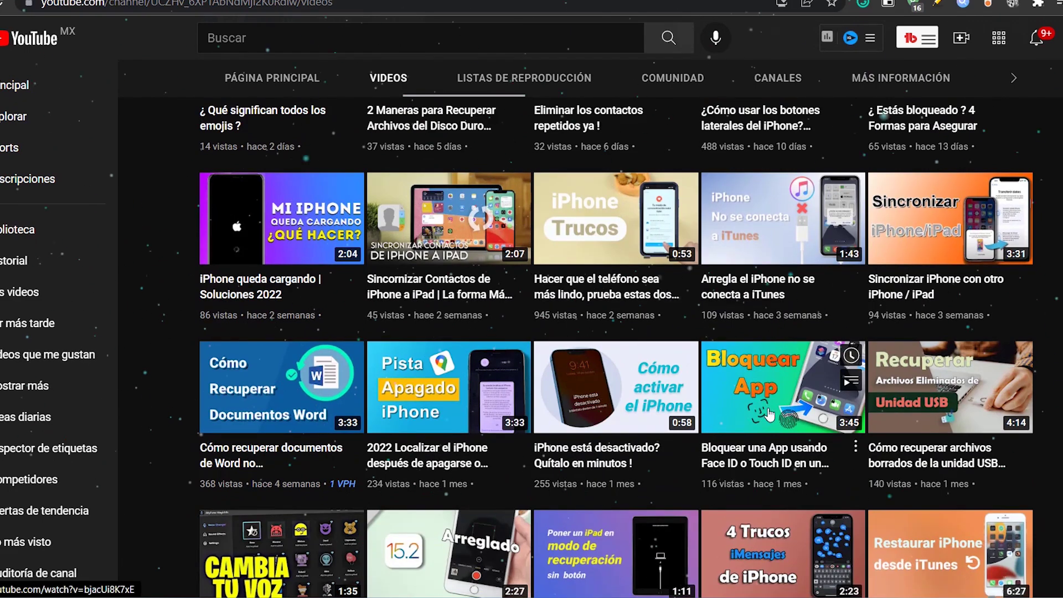
pyautogui.moveTo(767, 404)
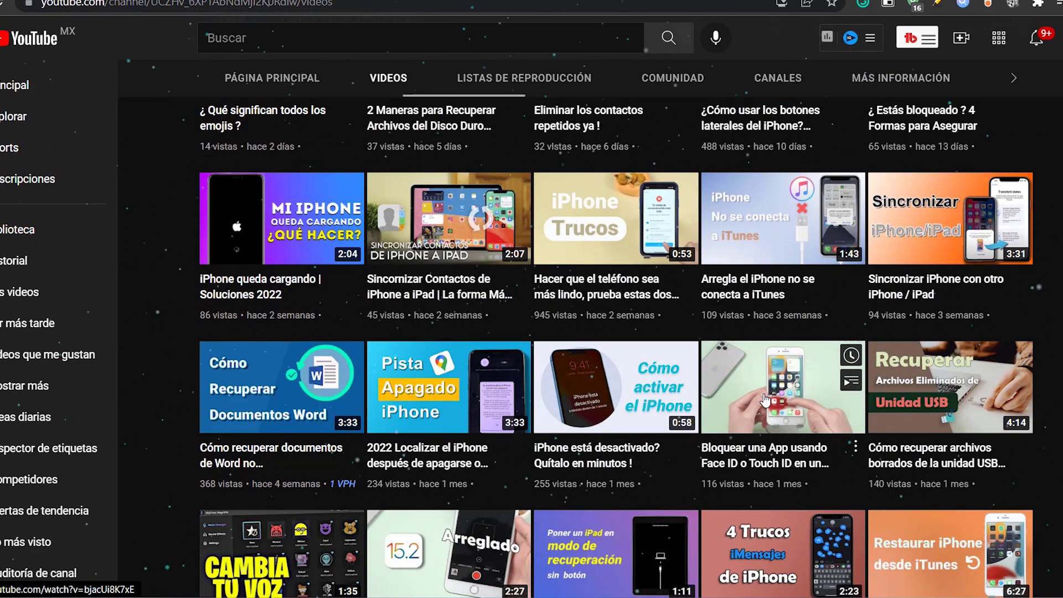
pyautogui.scroll(-1, 766, 400)
pyautogui.scroll(-3, 765, 399)
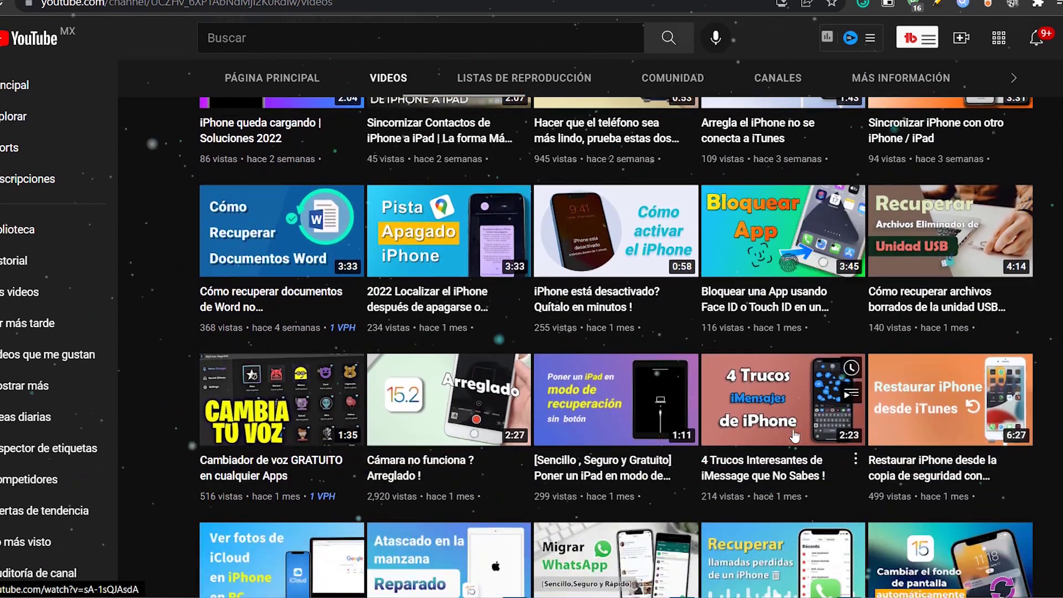
pyautogui.scroll(-2, 802, 470)
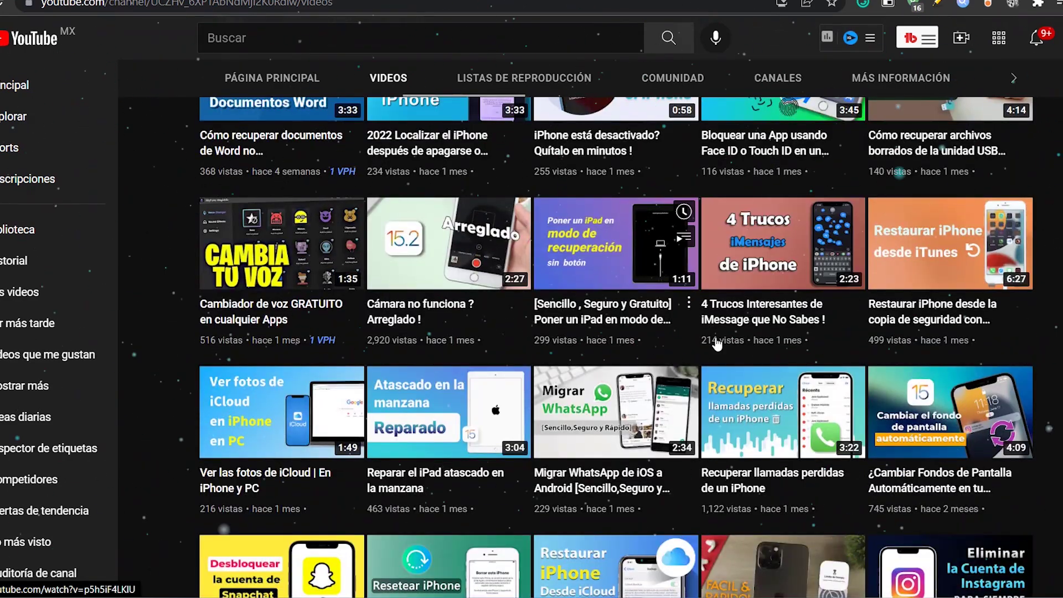
pyautogui.scroll(15, 637, 387)
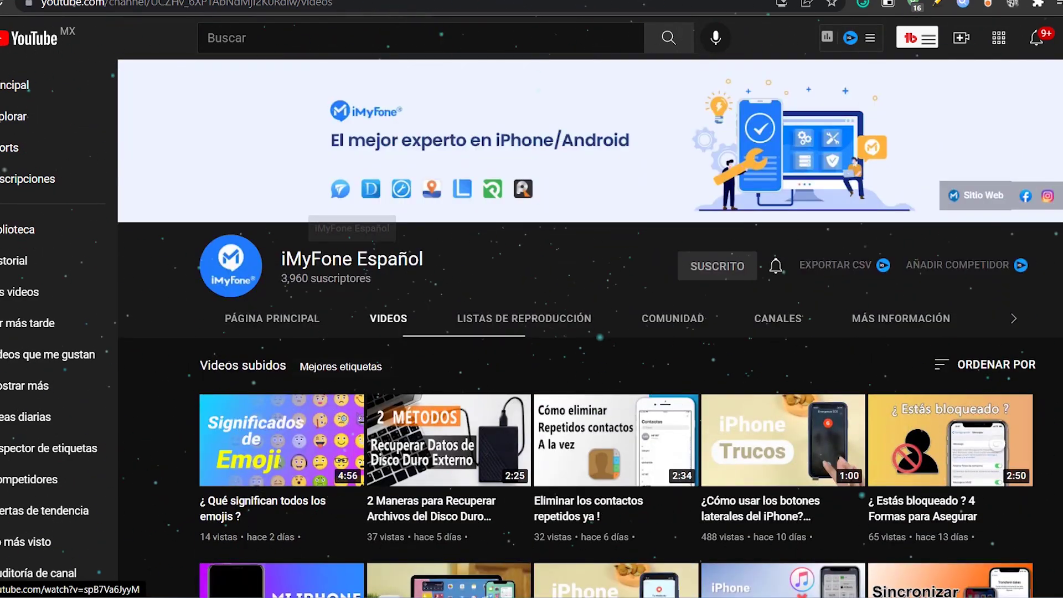